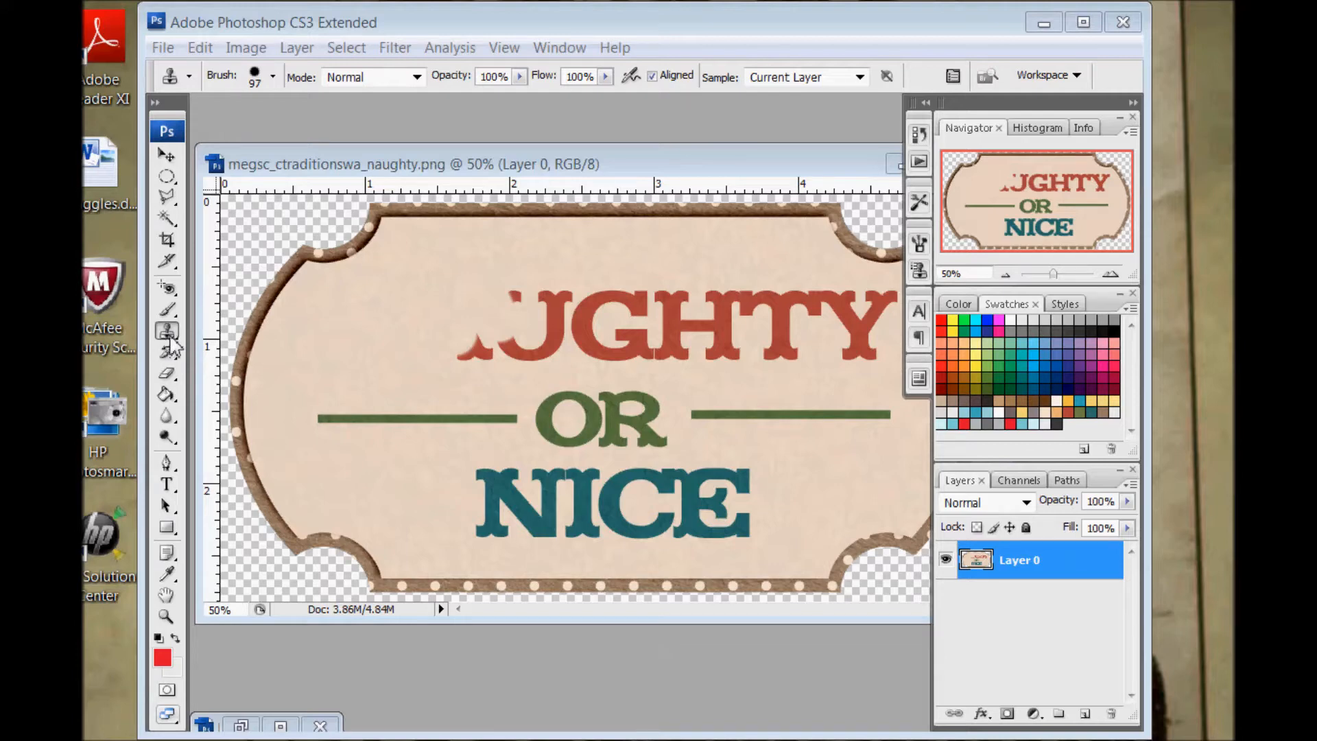
# Activate the Clone Stamp Tool and check its brush size, hardness and opacity options
pyautogui.click(169, 333)
pyautogui.click(171, 336)
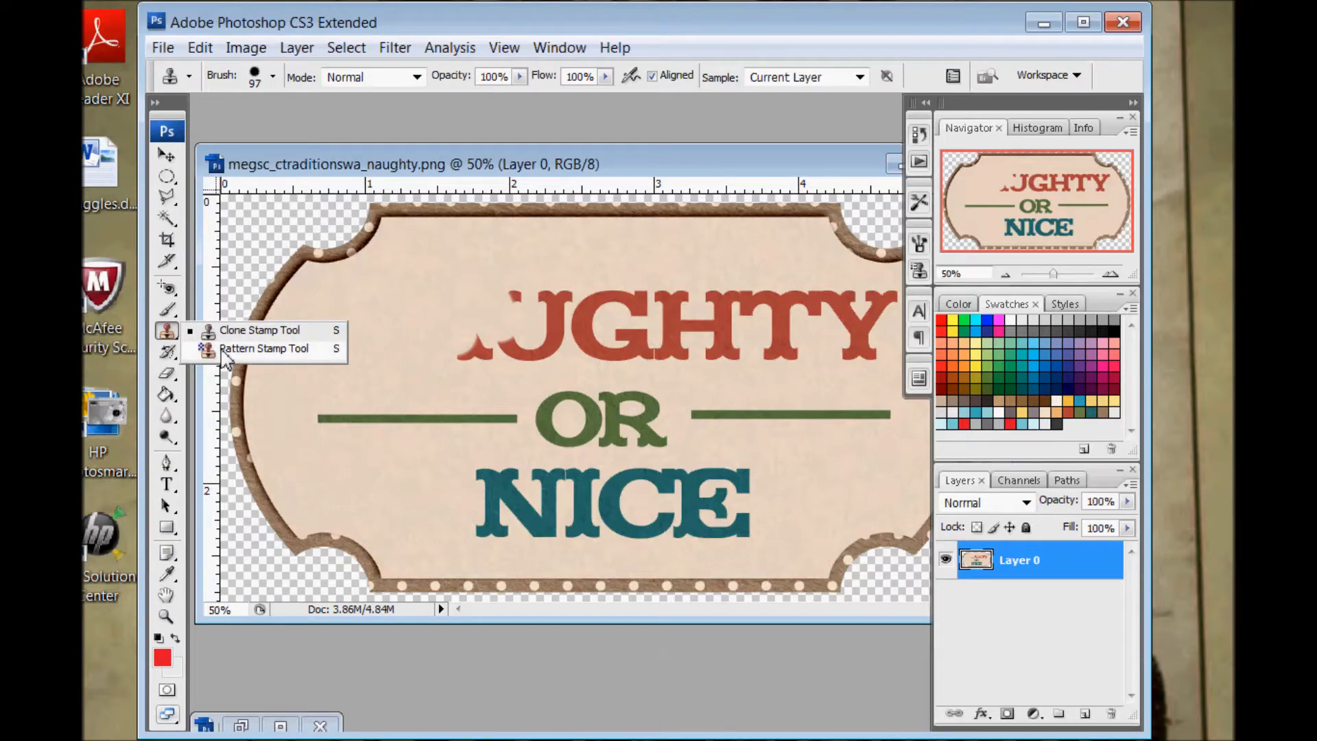
pyautogui.click(233, 334)
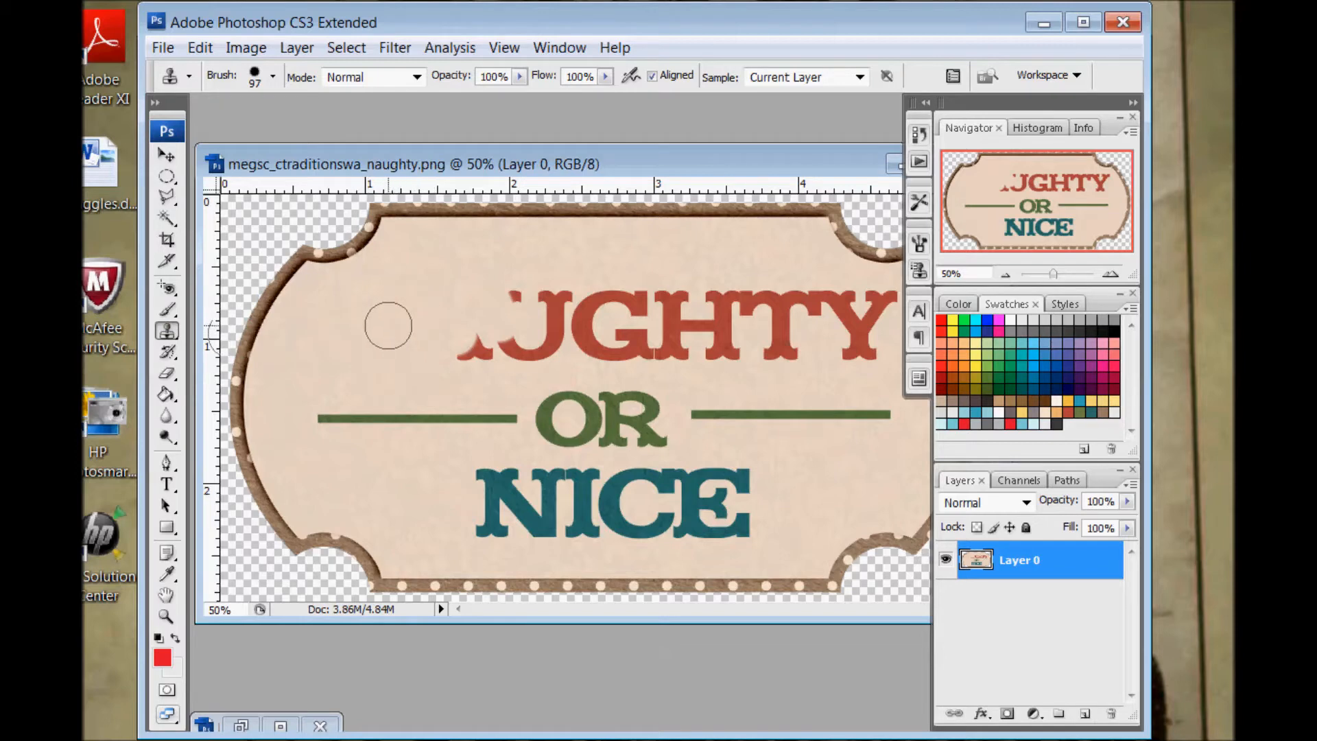
pyautogui.click(273, 76)
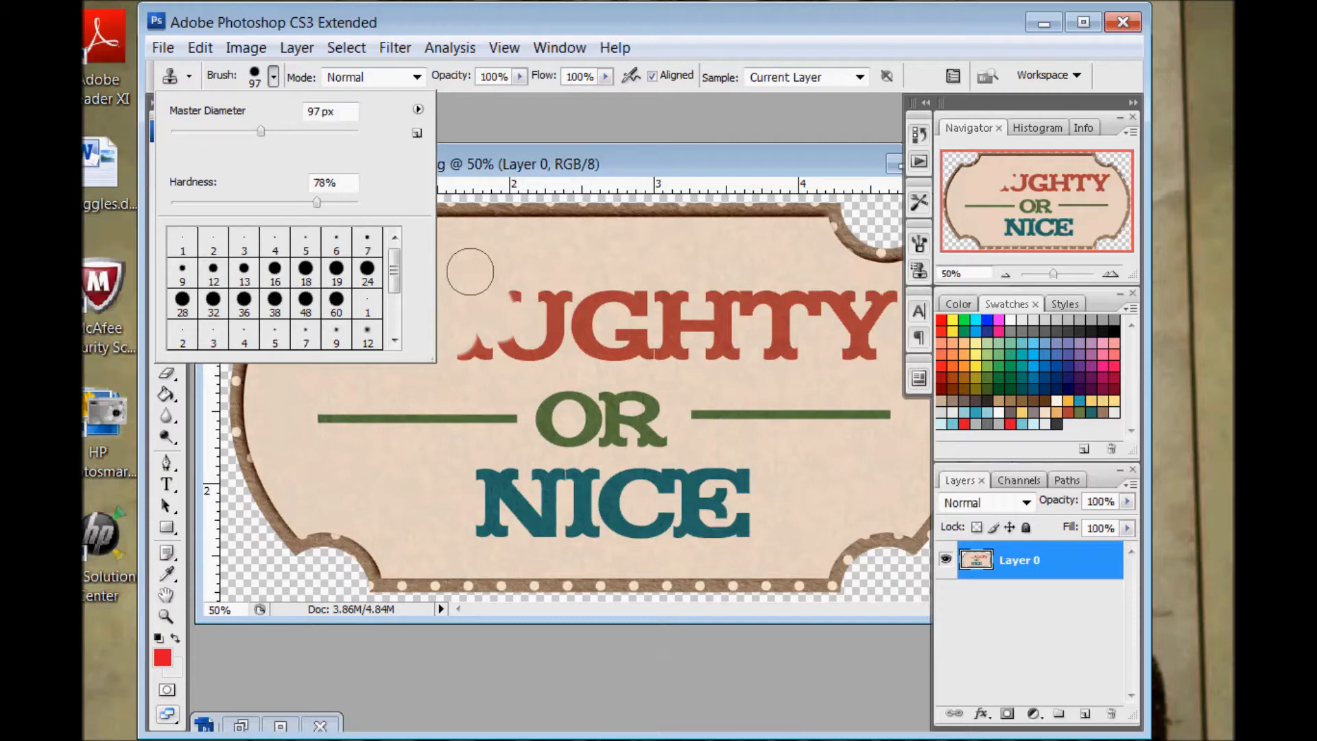
pyautogui.click(519, 77)
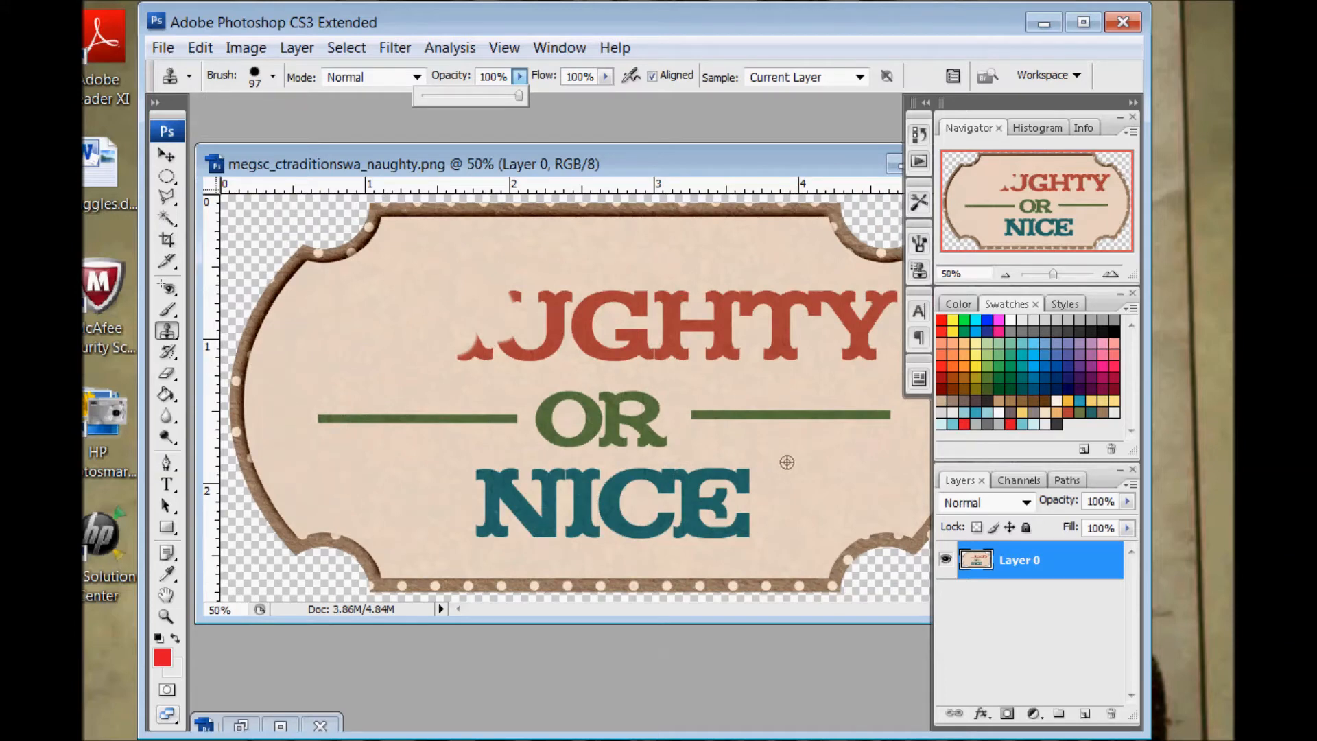
# Clone sampled background over the remnant of the A in NAUGHTY, and cover the stray dark mark above it
pyautogui.keyDown('alt'); pyautogui.click(317, 315); pyautogui.keyUp('alt')
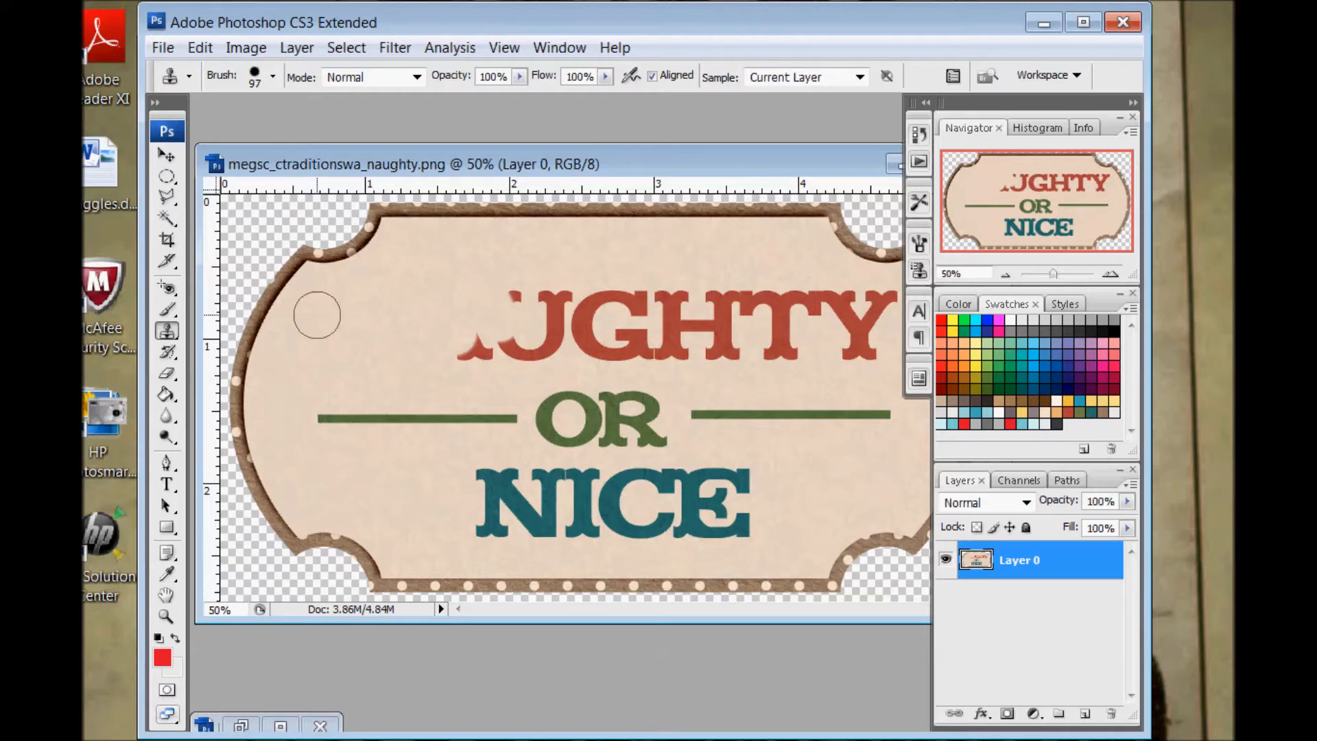
pyautogui.click(474, 351)
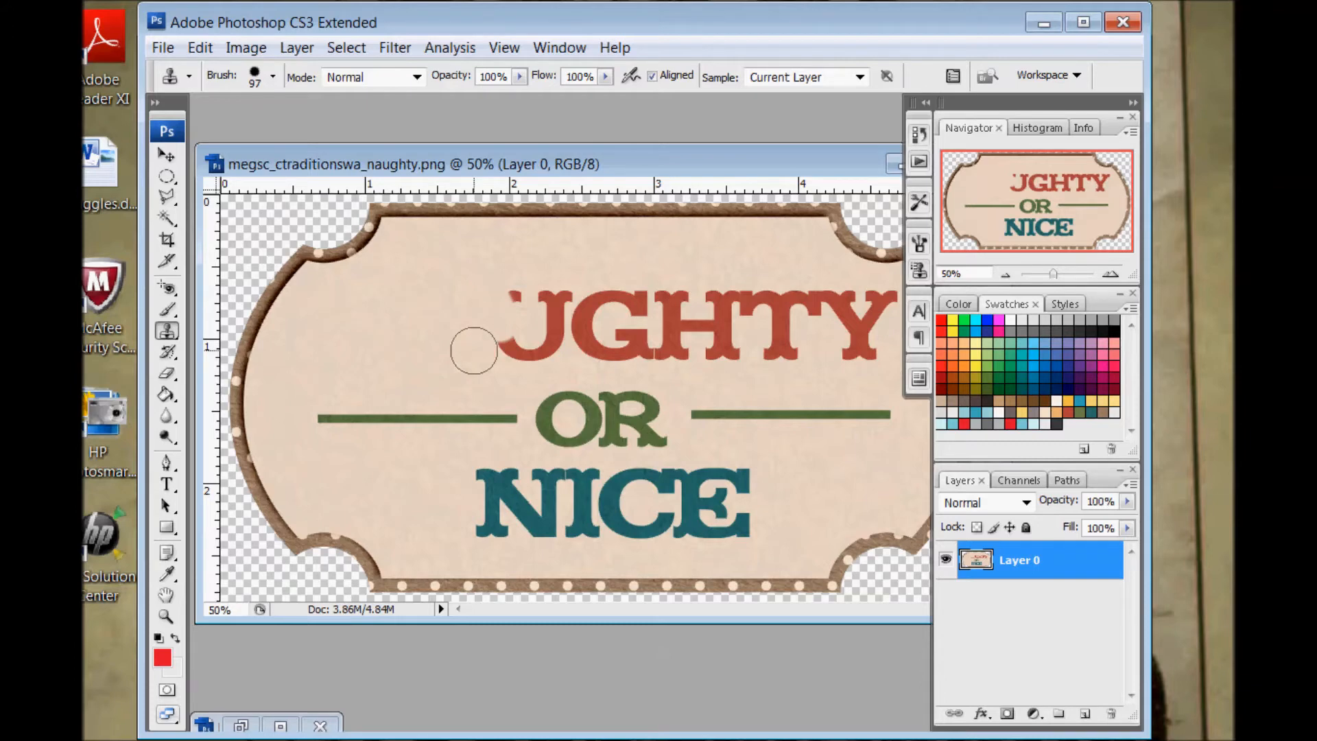
pyautogui.click(474, 350)
pyautogui.moveTo(474, 350)
pyautogui.mouseDown()
pyautogui.moveTo(505, 351)
pyautogui.moveTo(503, 302)
pyautogui.mouseUp()
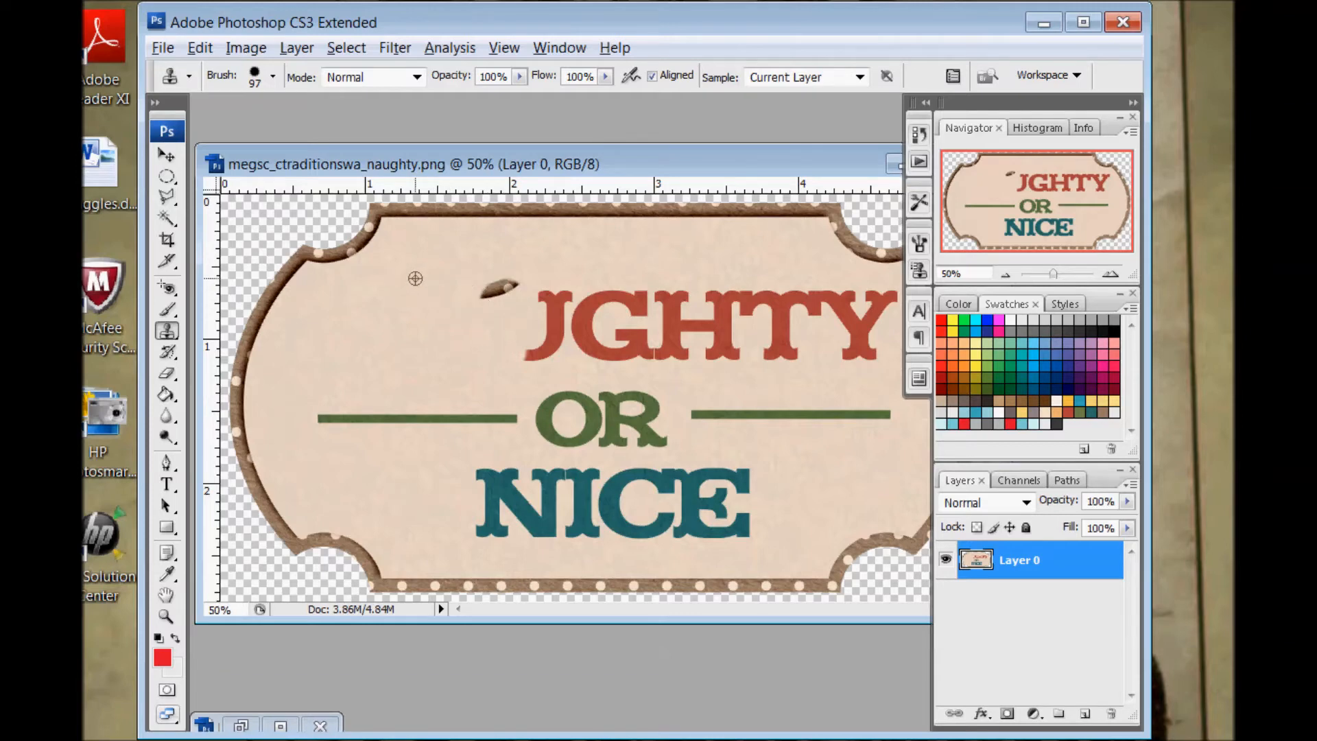
pyautogui.keyDown('alt'); pyautogui.click(415, 278); pyautogui.keyUp('alt')
pyautogui.moveTo(494, 288); pyautogui.dragTo(506, 286)
# Clone nearby beige background over the rest of the U in NAUGHTY
pyautogui.keyDown('alt'); pyautogui.click(408, 377); pyautogui.keyUp('alt')
pyautogui.moveTo(538, 347); pyautogui.dragTo(533, 350)
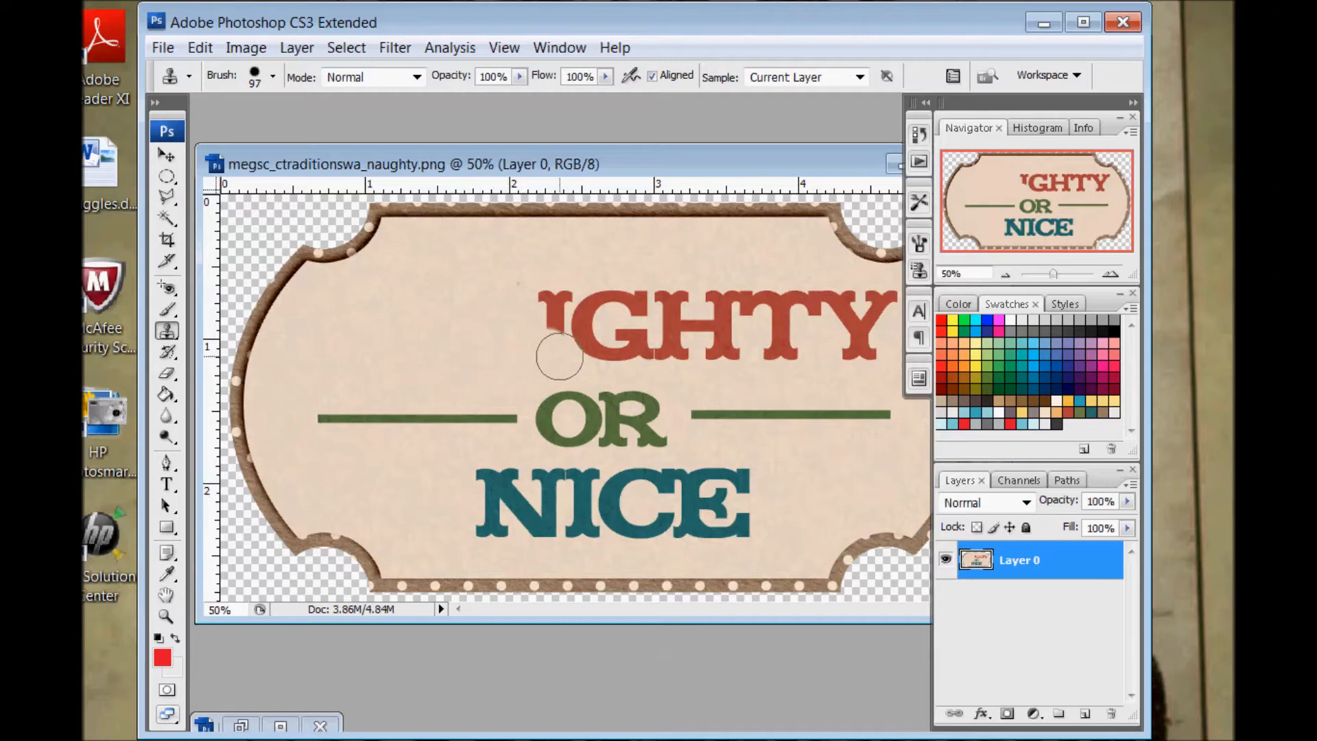
pyautogui.keyDown('alt'); pyautogui.click(479, 272); pyautogui.keyUp('alt')
pyautogui.moveTo(540, 298); pyautogui.dragTo(570, 339)
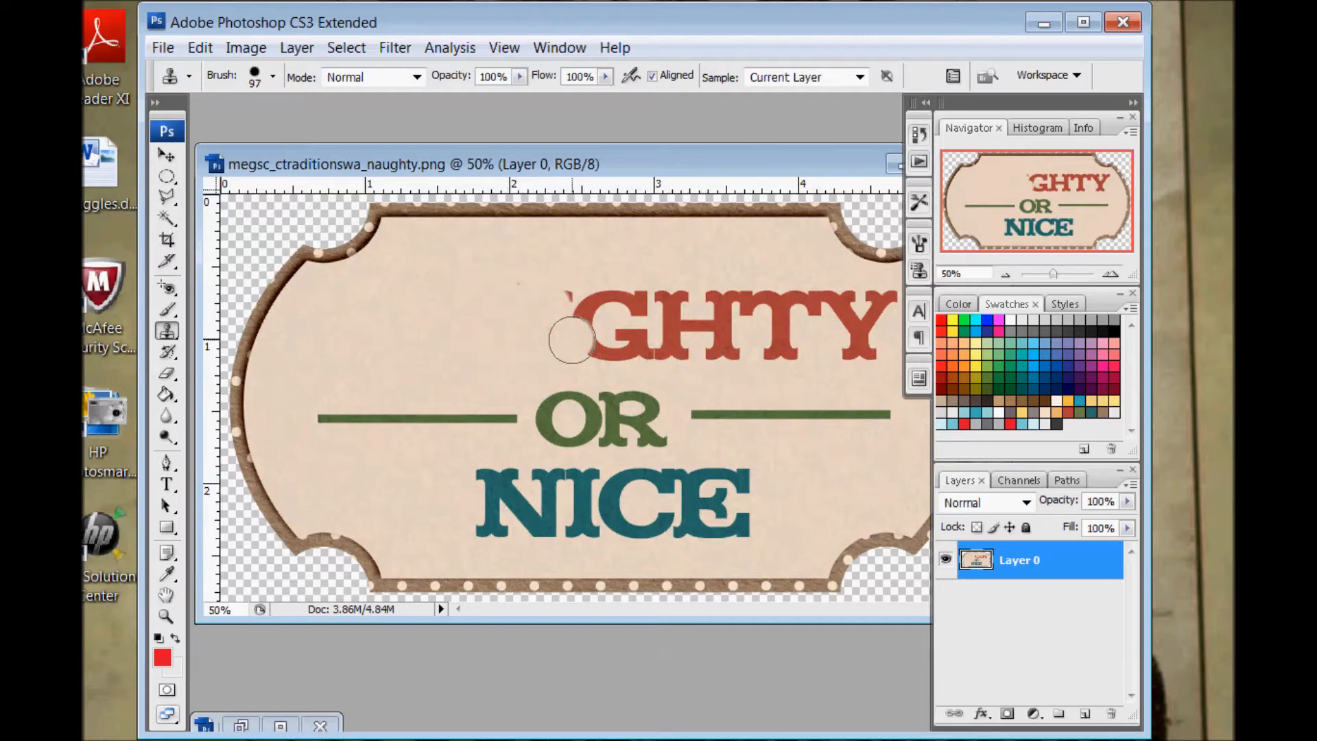
pyautogui.keyDown('alt'); pyautogui.click(530, 275); pyautogui.keyUp('alt')
pyautogui.click(572, 304)
pyautogui.keyDown('alt'); pyautogui.click(484, 345); pyautogui.keyUp('alt')
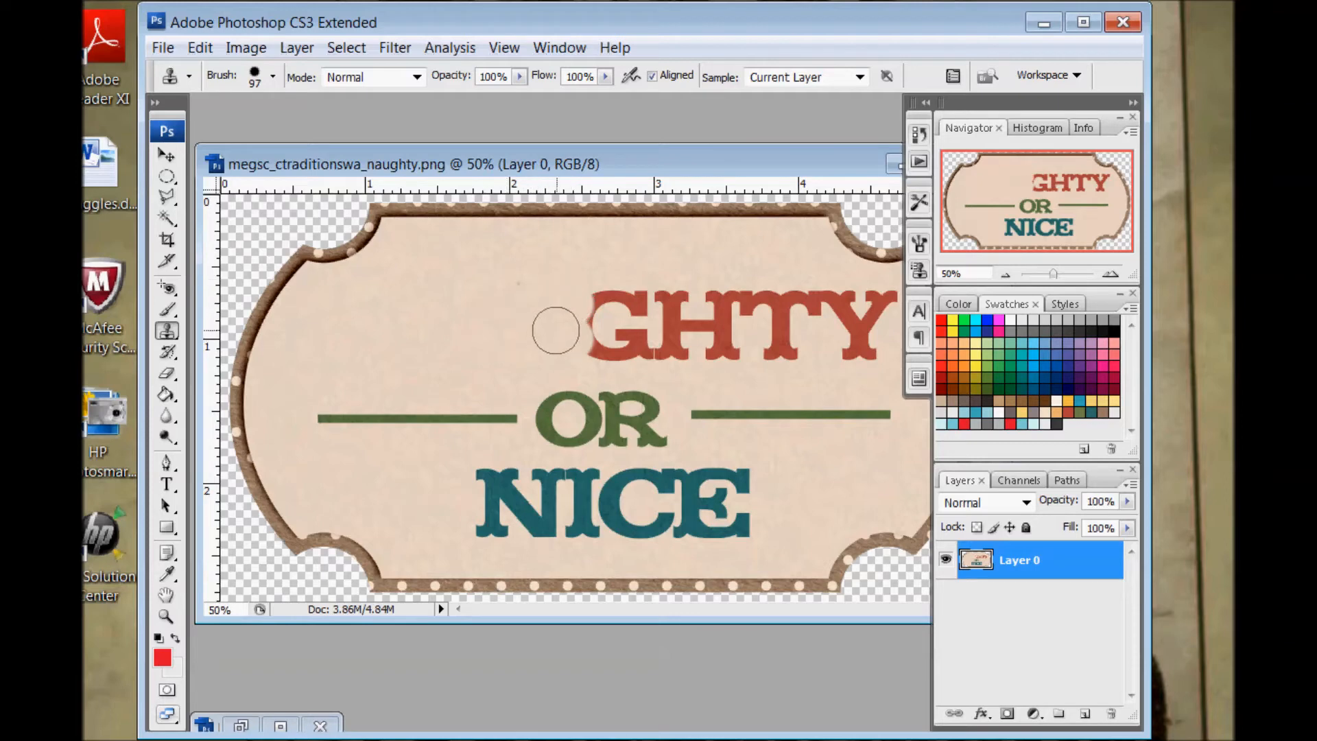
# Clone clean background over the left part of the G in NAUGHTY and the upper-left part of the O in OR
pyautogui.keyDown('alt'); pyautogui.click(483, 354); pyautogui.keyUp('alt')
pyautogui.click(600, 350)
pyautogui.keyDown('alt'); pyautogui.click(544, 298); pyautogui.keyUp('alt')
pyautogui.click(603, 302)
pyautogui.keyDown('alt'); pyautogui.click(510, 317); pyautogui.keyUp('alt')
pyautogui.click(584, 325)
pyautogui.keyDown('alt'); pyautogui.click(513, 330); pyautogui.keyUp('alt')
pyautogui.click(564, 396)
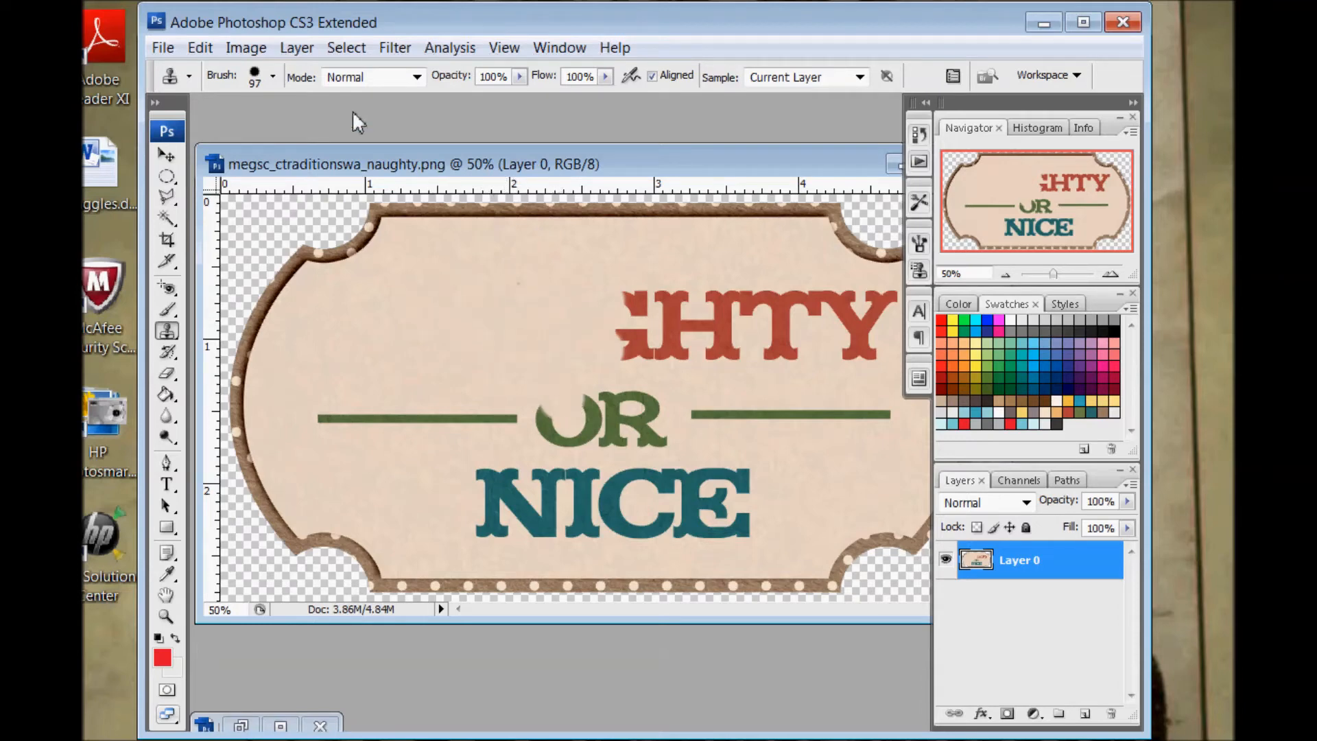
# Enlarge the clone brush to 201 px and cover the letters GH and the green line left of OR with background
pyautogui.click(273, 77)
pyautogui.moveTo(266, 131)
pyautogui.mouseDown()
pyautogui.moveTo(333, 140)
pyautogui.moveTo(318, 142)
pyautogui.mouseUp()
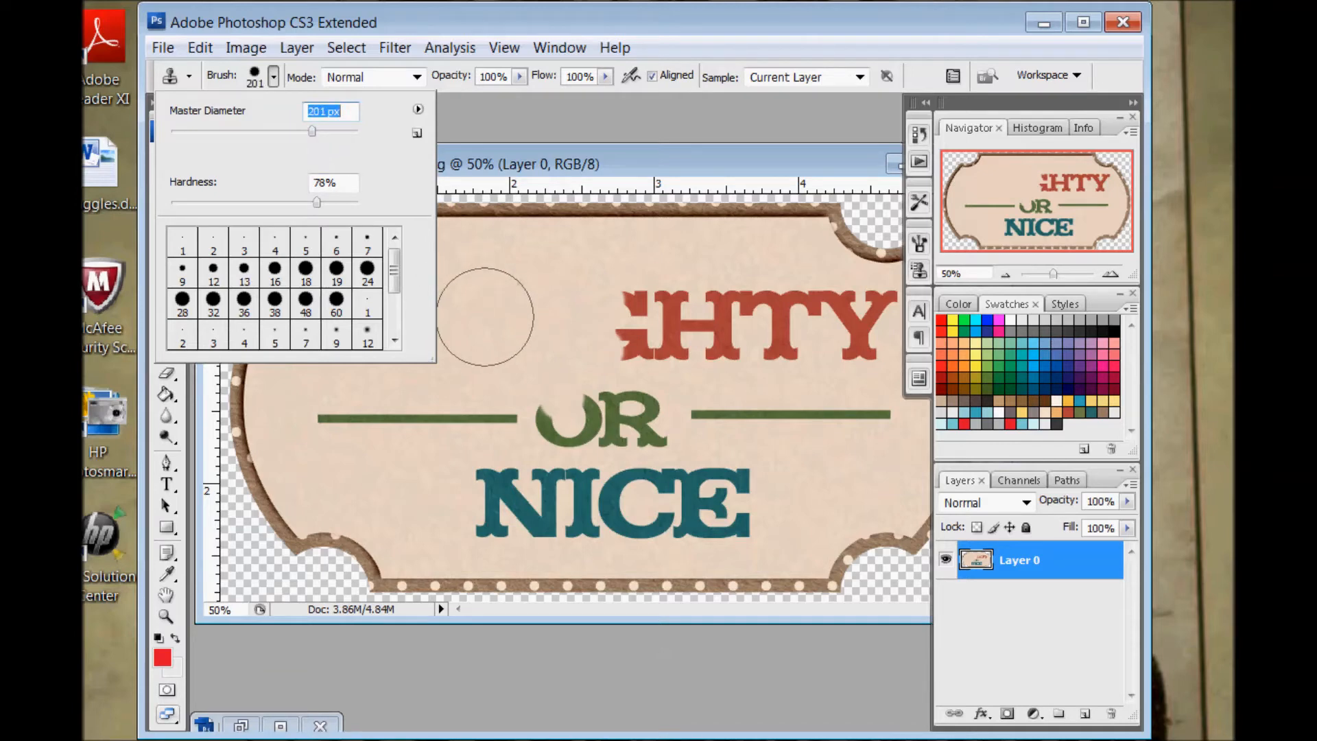
pyautogui.click(521, 308)
pyautogui.moveTo(652, 309)
pyautogui.mouseDown()
pyautogui.moveTo(601, 336)
pyautogui.moveTo(647, 315)
pyautogui.moveTo(694, 337)
pyautogui.moveTo(681, 322)
pyautogui.moveTo(707, 310)
pyautogui.moveTo(736, 349)
pyautogui.moveTo(614, 351)
pyautogui.moveTo(588, 402)
pyautogui.moveTo(544, 419)
pyautogui.moveTo(397, 417)
pyautogui.mouseUp()
pyautogui.keyDown('alt'); pyautogui.click(459, 325); pyautogui.keyUp('alt')
pyautogui.click(338, 417)
# Clone background over the first letters of NICE and the remaining word OR
pyautogui.keyDown('alt'); pyautogui.click(434, 409); pyautogui.keyUp('alt')
pyautogui.moveTo(485, 491)
pyautogui.mouseDown()
pyautogui.moveTo(539, 509)
pyautogui.moveTo(579, 503)
pyautogui.mouseUp()
pyautogui.keyDown('alt'); pyautogui.click(469, 408); pyautogui.keyUp('alt')
pyautogui.keyDown('alt'); pyautogui.click(534, 436); pyautogui.keyUp('alt')
pyautogui.keyDown('alt'); pyautogui.click(509, 432); pyautogui.keyUp('alt')
pyautogui.moveTo(632, 419); pyautogui.dragTo(616, 417)
# Clone background over the remaining CE of NICE and the left half of the remaining green line
pyautogui.keyDown('alt'); pyautogui.click(531, 404); pyautogui.keyUp('alt')
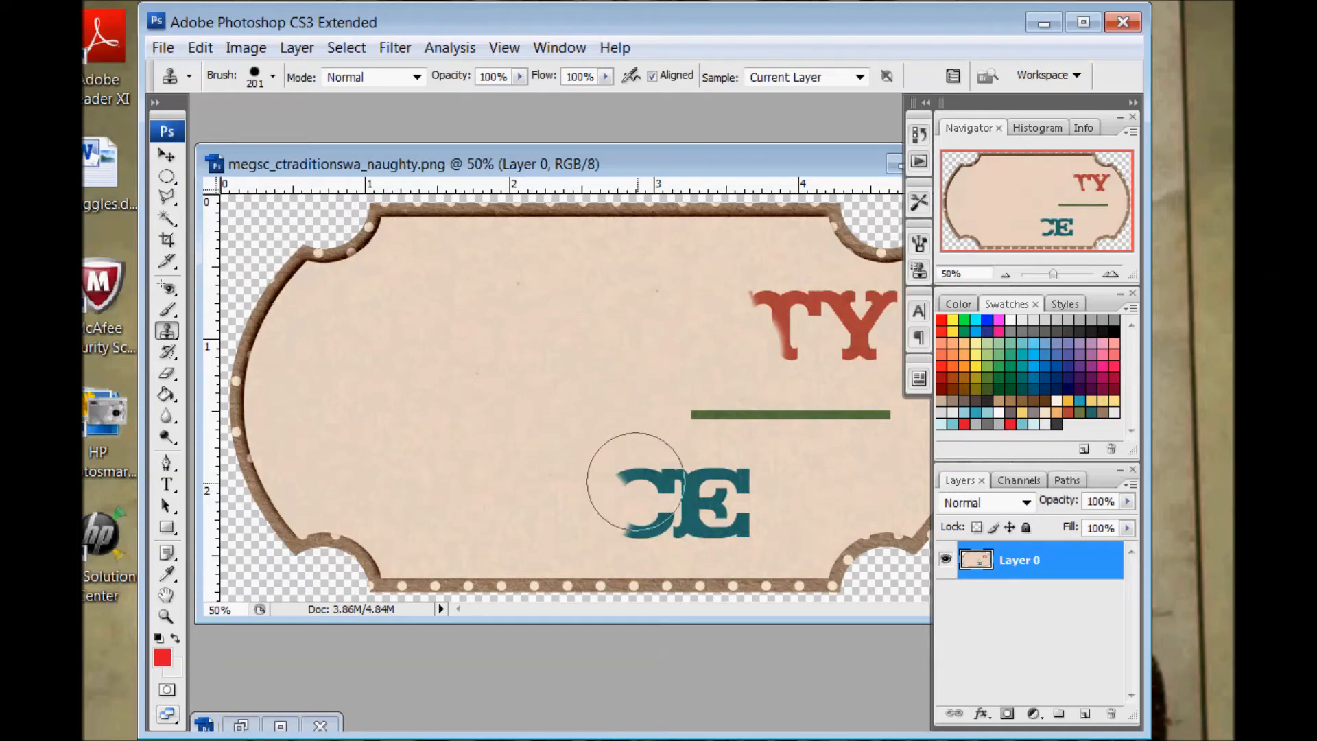
pyautogui.moveTo(656, 500); pyautogui.dragTo(651, 498)
pyautogui.keyDown('alt'); pyautogui.click(532, 429); pyautogui.keyUp('alt')
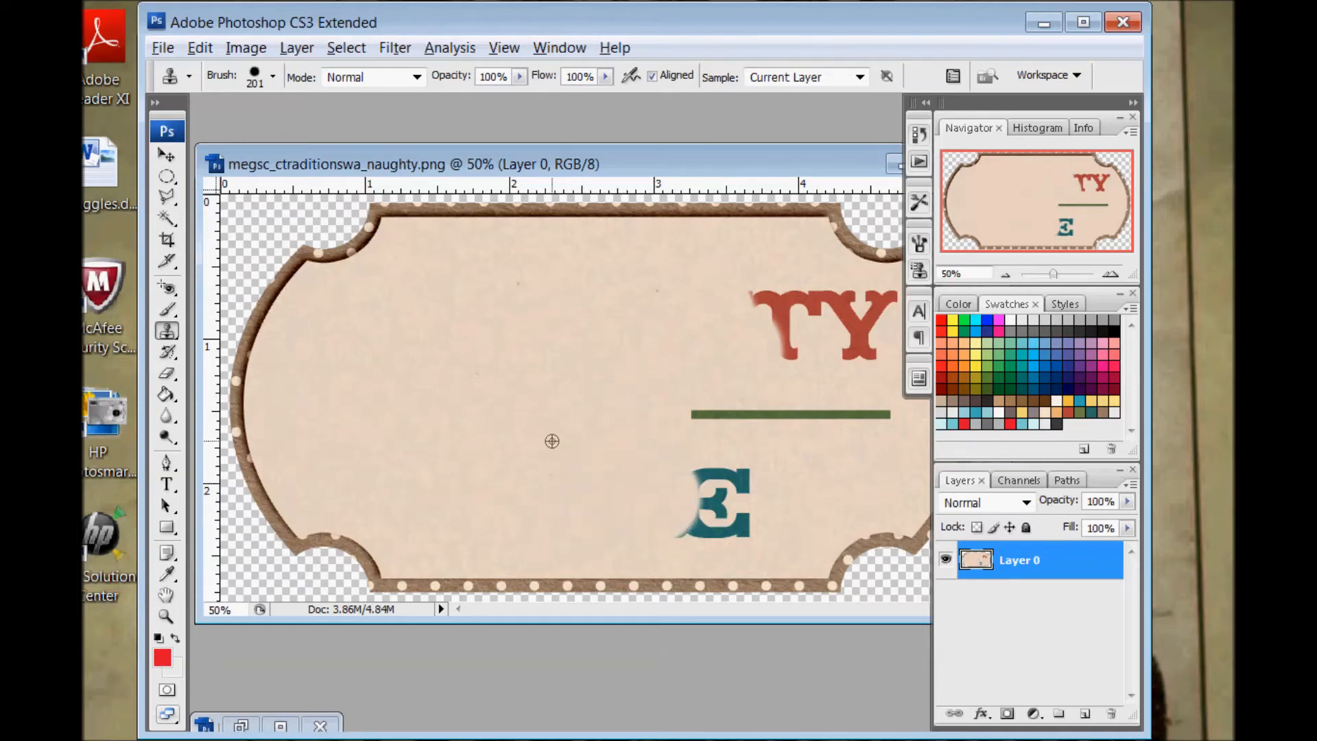
pyautogui.moveTo(694, 489); pyautogui.dragTo(718, 494)
pyautogui.keyDown('alt'); pyautogui.click(739, 512); pyautogui.keyUp('alt')
pyautogui.moveTo(648, 421); pyautogui.dragTo(750, 423)
pyautogui.keyDown('alt'); pyautogui.click(640, 433); pyautogui.keyUp('alt')
# Clone background over the letters TY at the end of NAUGHTY
pyautogui.keyDown('alt'); pyautogui.click(697, 360); pyautogui.keyUp('alt')
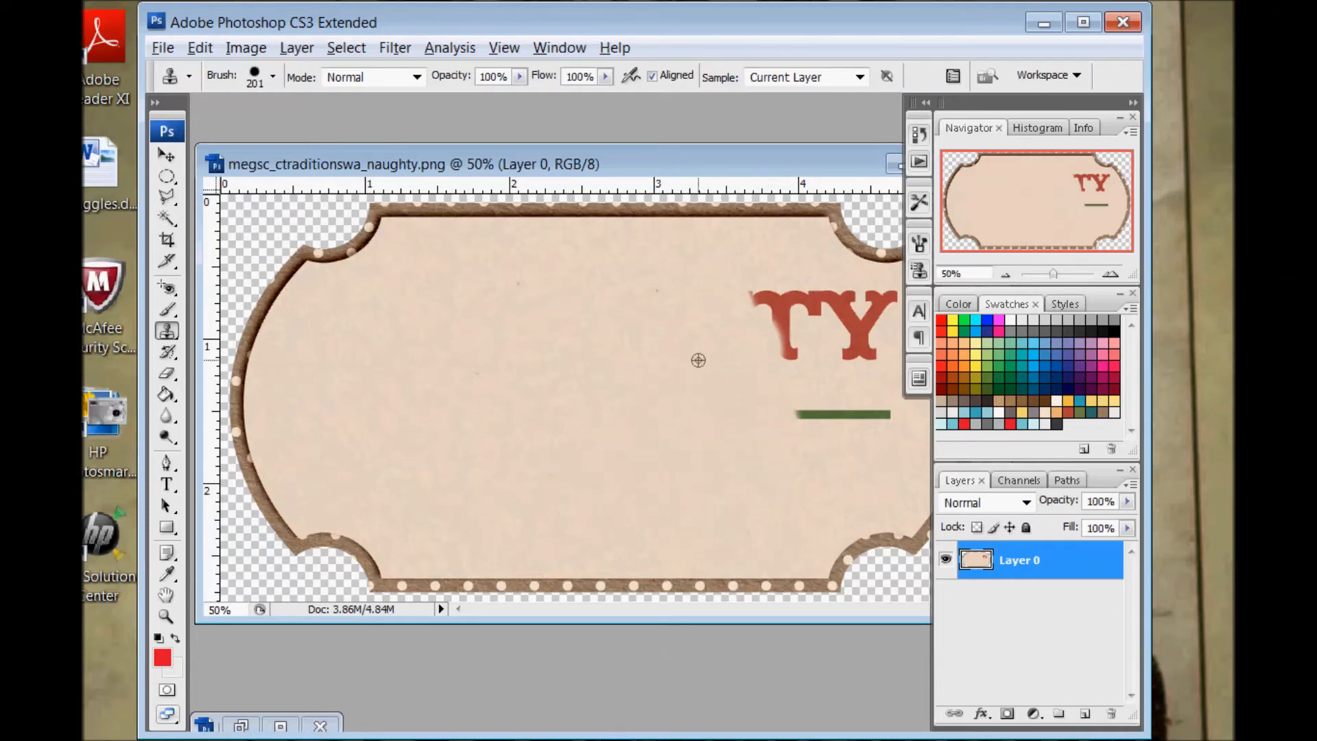
pyautogui.click(764, 331)
pyautogui.keyDown('alt'); pyautogui.click(669, 344); pyautogui.keyUp('alt')
pyautogui.click(804, 317)
pyautogui.keyDown('alt'); pyautogui.click(717, 343); pyautogui.keyUp('alt')
pyautogui.click(858, 322)
# Cover the rest of the green line and the last red fragment of the Y with cloned background
pyautogui.click(787, 410)
pyautogui.keyDown('alt'); pyautogui.click(602, 400); pyautogui.keyUp('alt')
pyautogui.click(861, 412)
pyautogui.moveTo(725, 164); pyautogui.dragTo(693, 162)
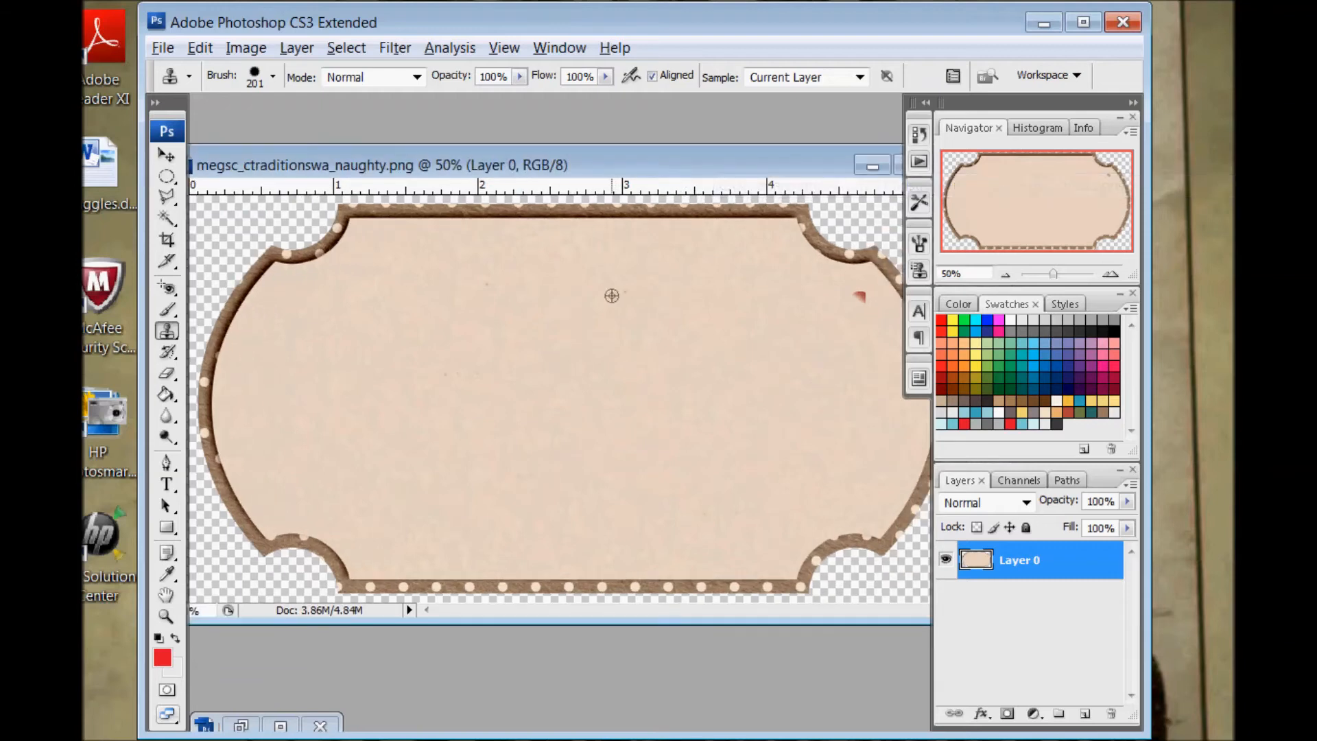
pyautogui.click(845, 321)
# Add a two-line text reading "Christmas" and "Eve" on the blank sign
pyautogui.click(166, 484)
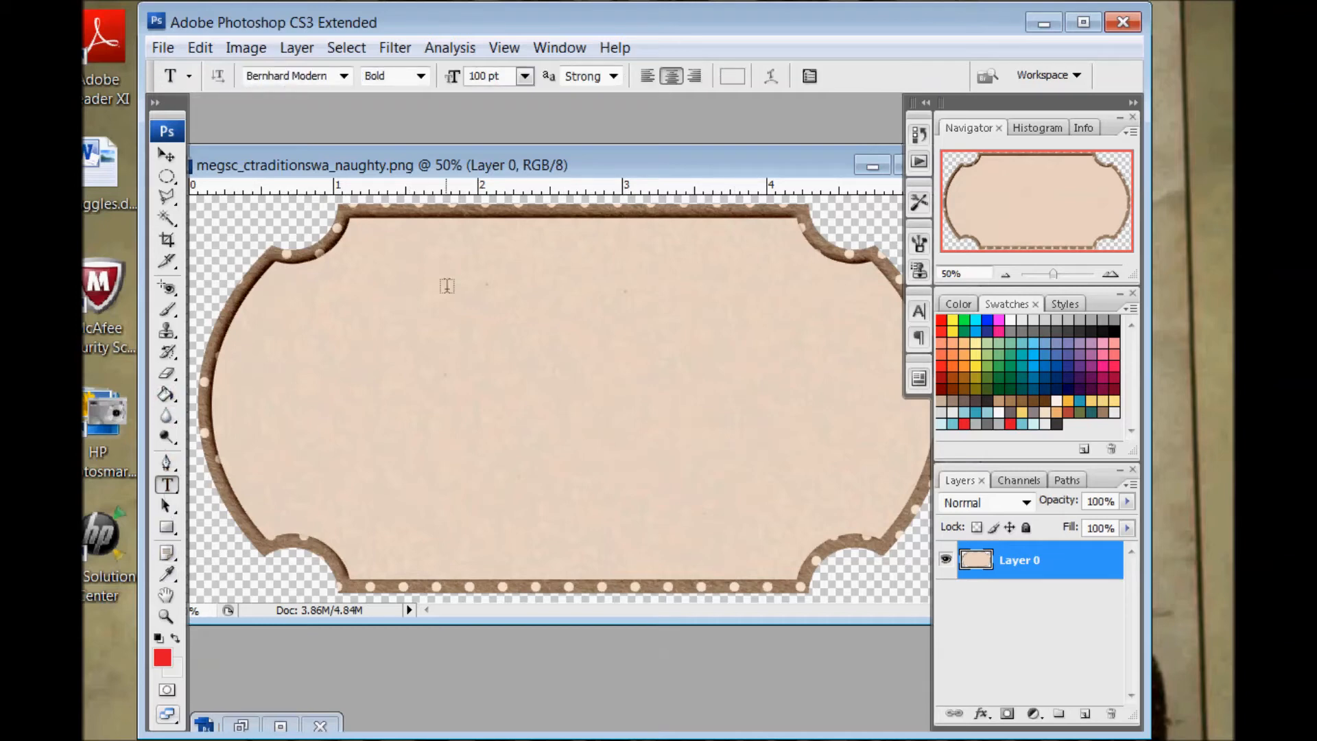
pyautogui.click(485, 339)
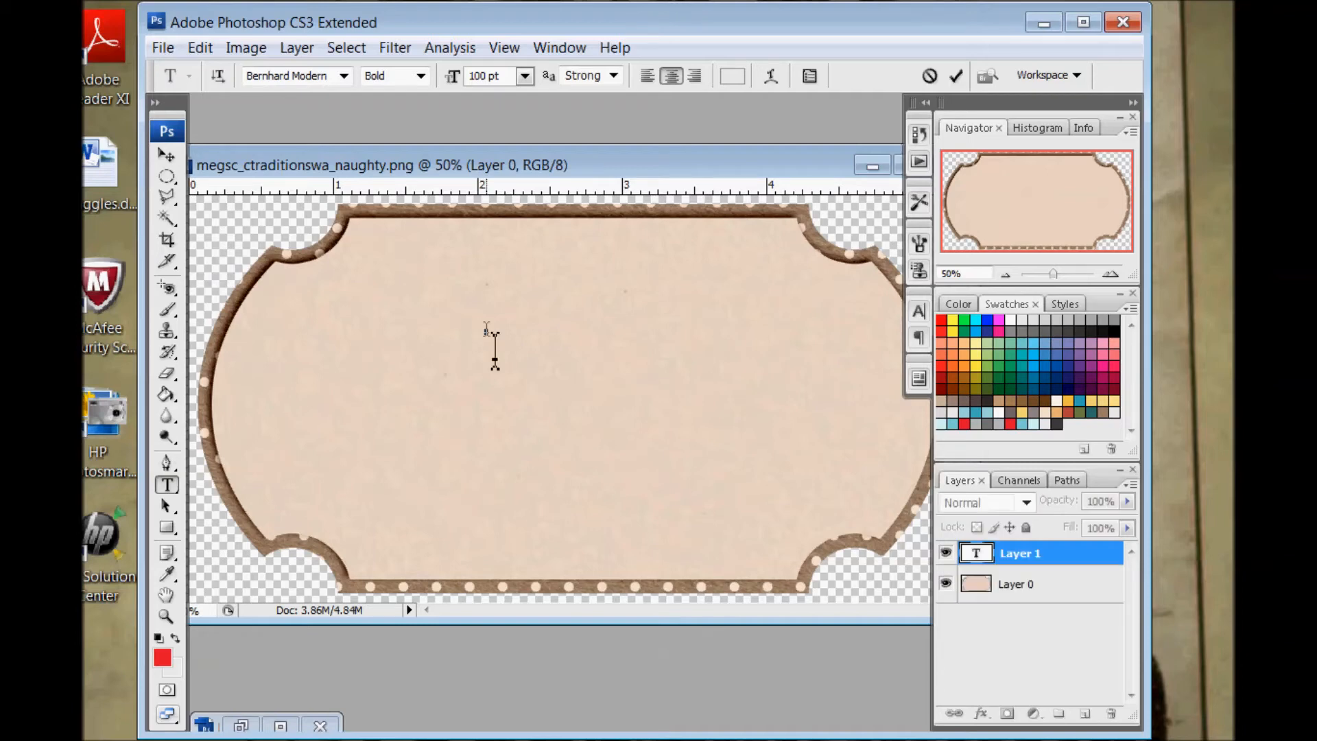
pyautogui.write('Christmas')
pyautogui.press('Return')
pyautogui.write('Eve')
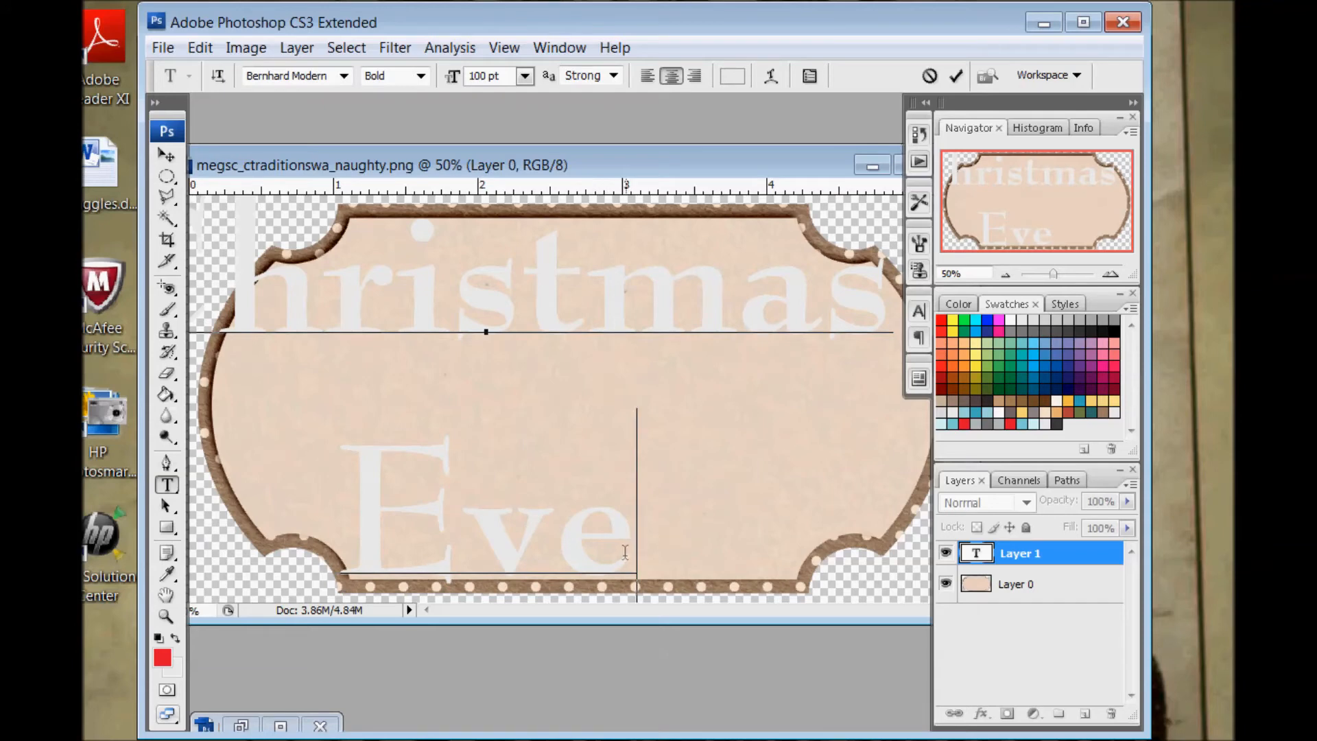
# Set the size of the whole Christmas Eve text to 72 pt
pyautogui.hotkey('ctrl', 'a')
pyautogui.click(524, 76)
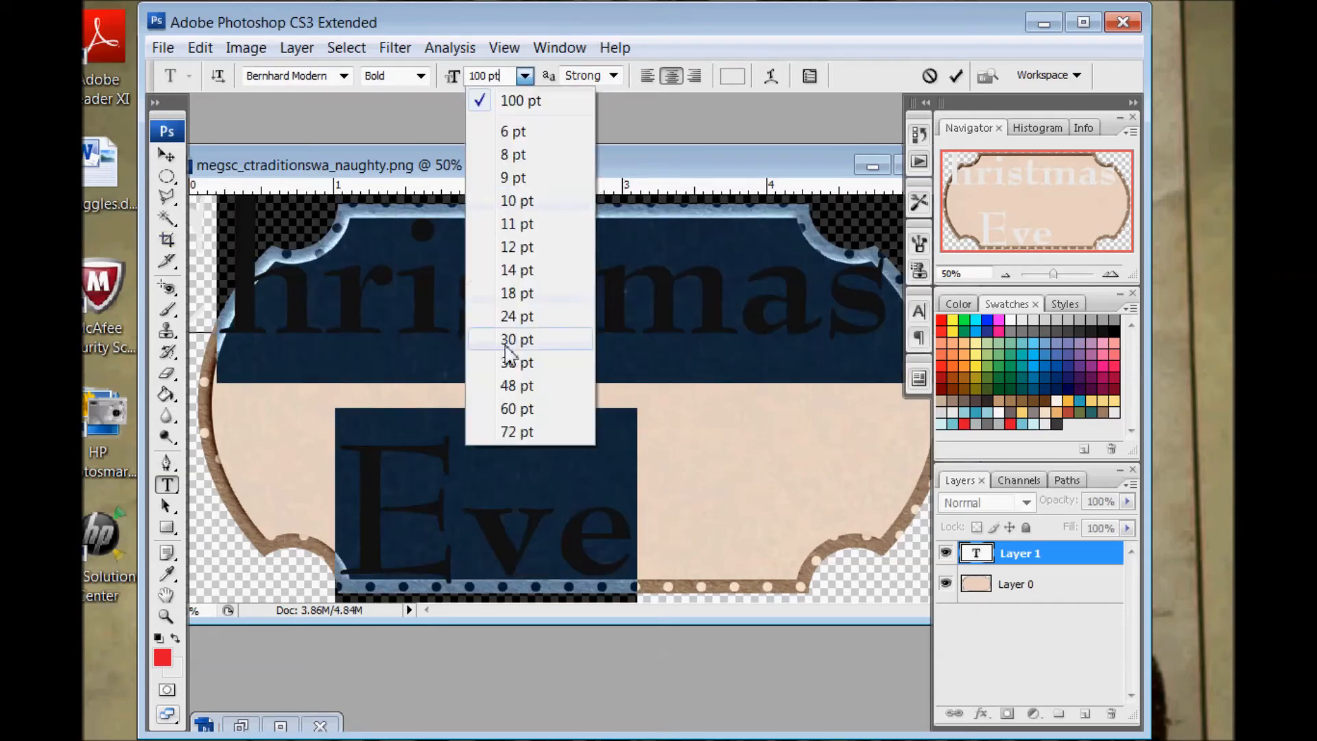
pyautogui.click(516, 430)
pyautogui.moveTo(450, 329); pyautogui.dragTo(501, 300)
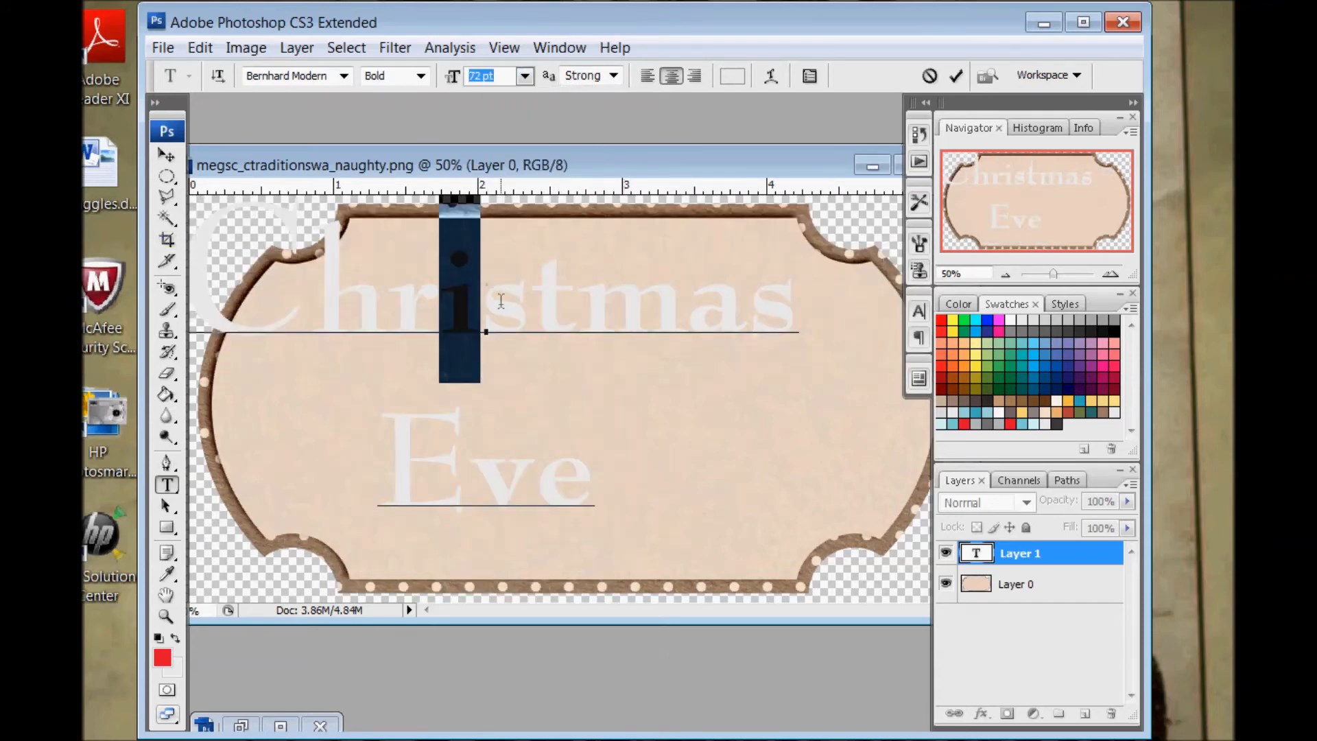
# Format the whole text in the Lavanderia font with the brick-red swatch at 60 pt
pyautogui.hotkey('ctrl', 'a')
pyautogui.click(344, 75)
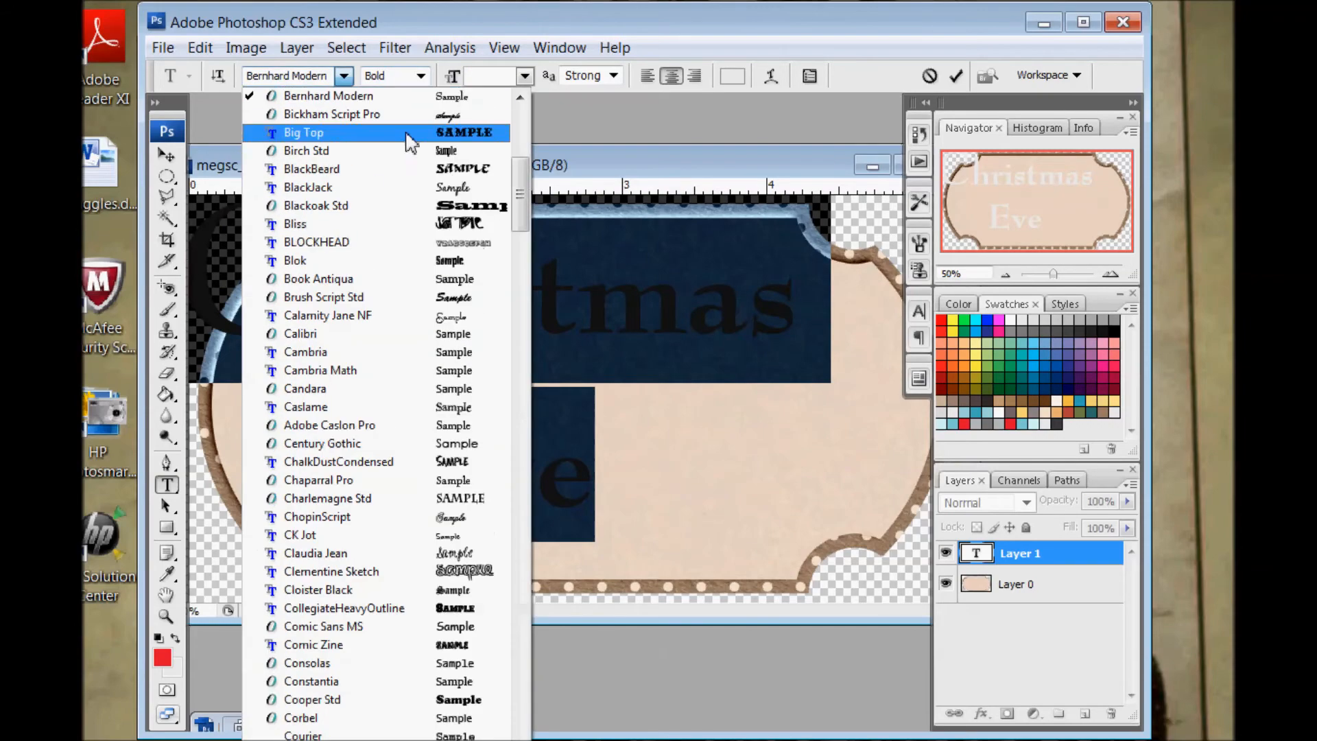
pyautogui.moveTo(520, 103); pyautogui.dragTo(511, 394)
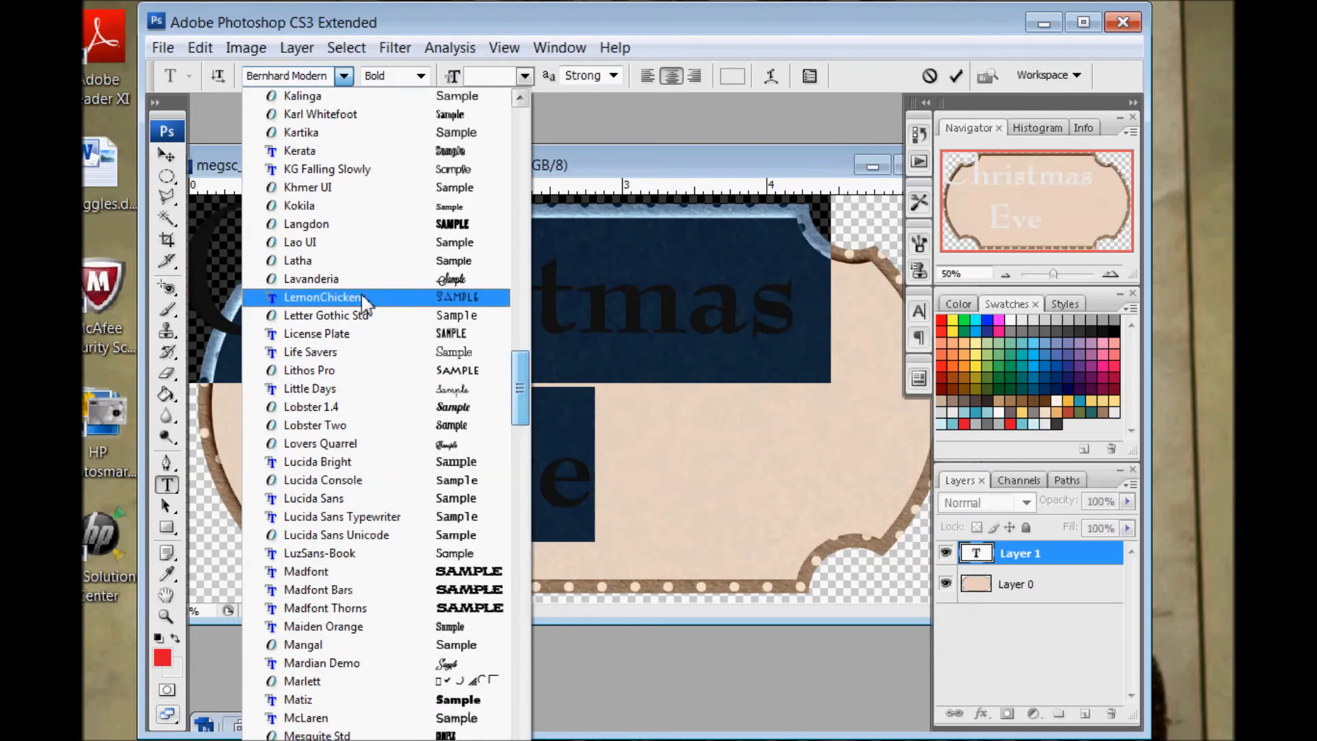
pyautogui.click(310, 279)
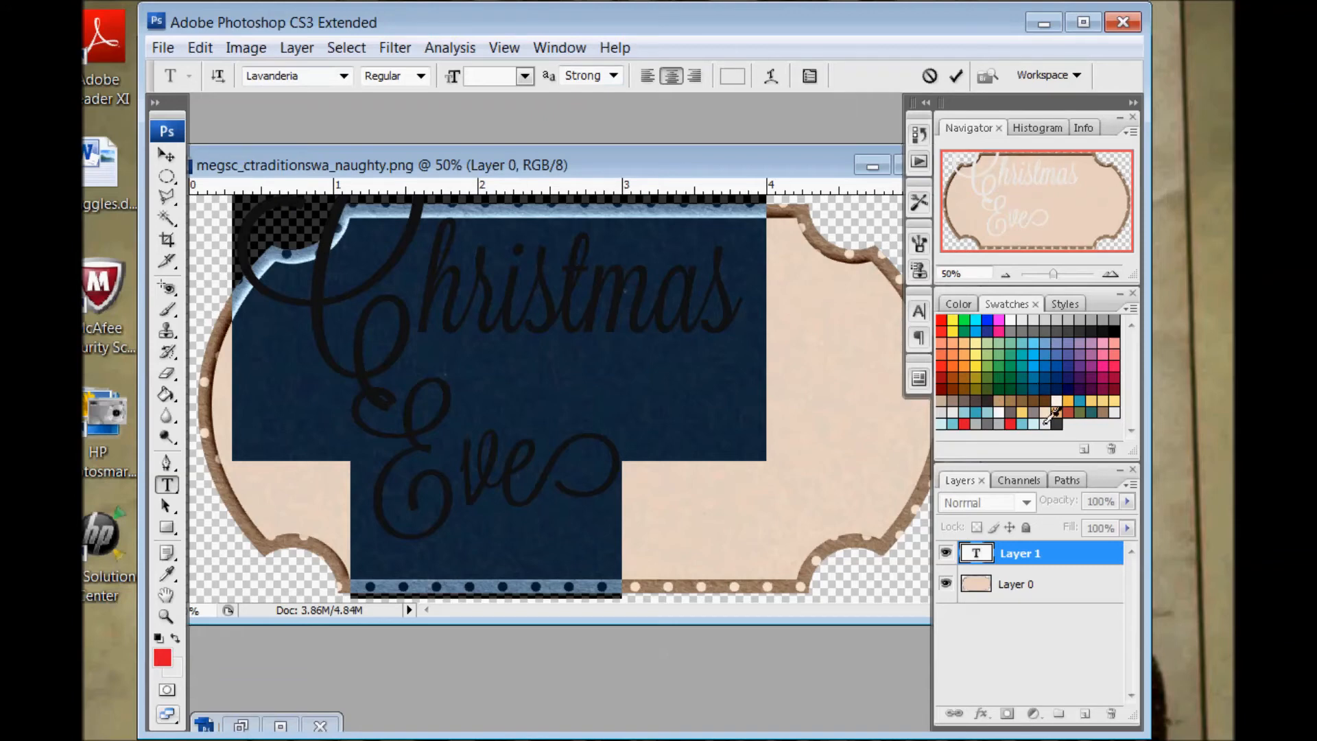
pyautogui.click(1068, 413)
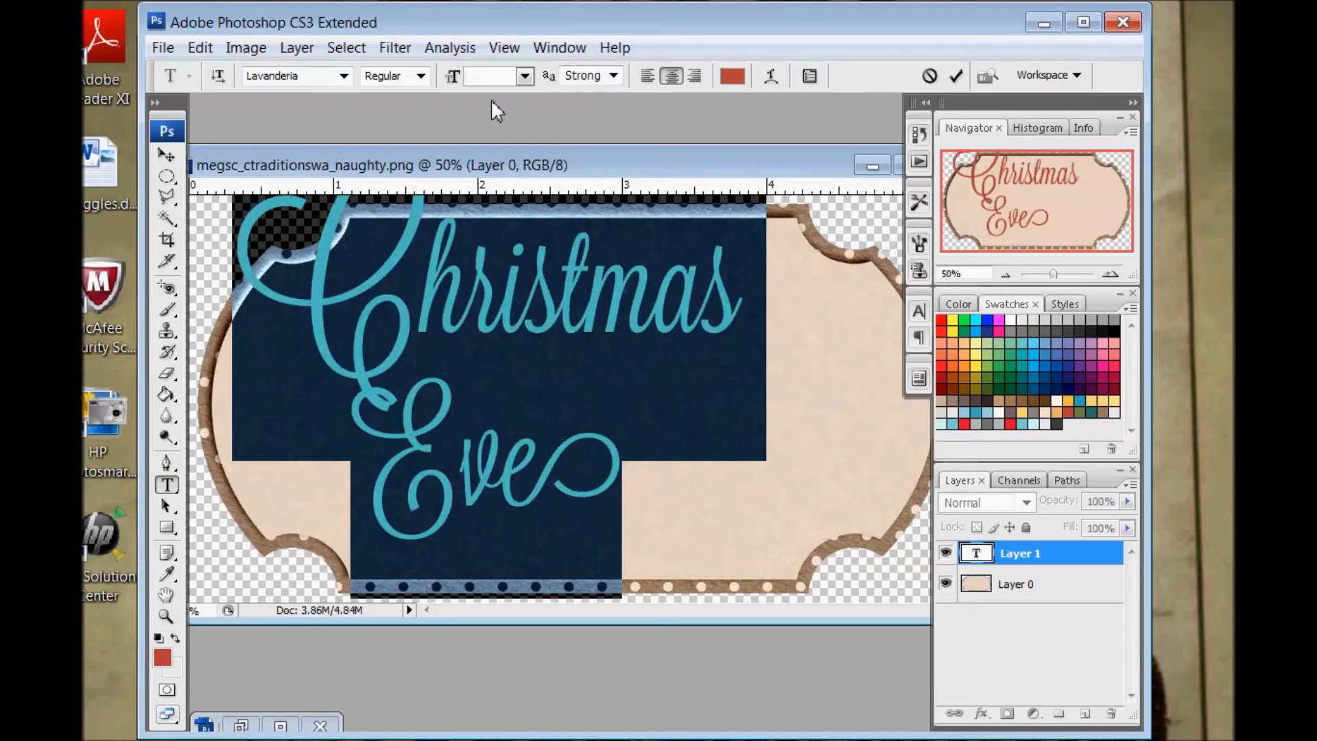
pyautogui.click(525, 77)
pyautogui.click(541, 408)
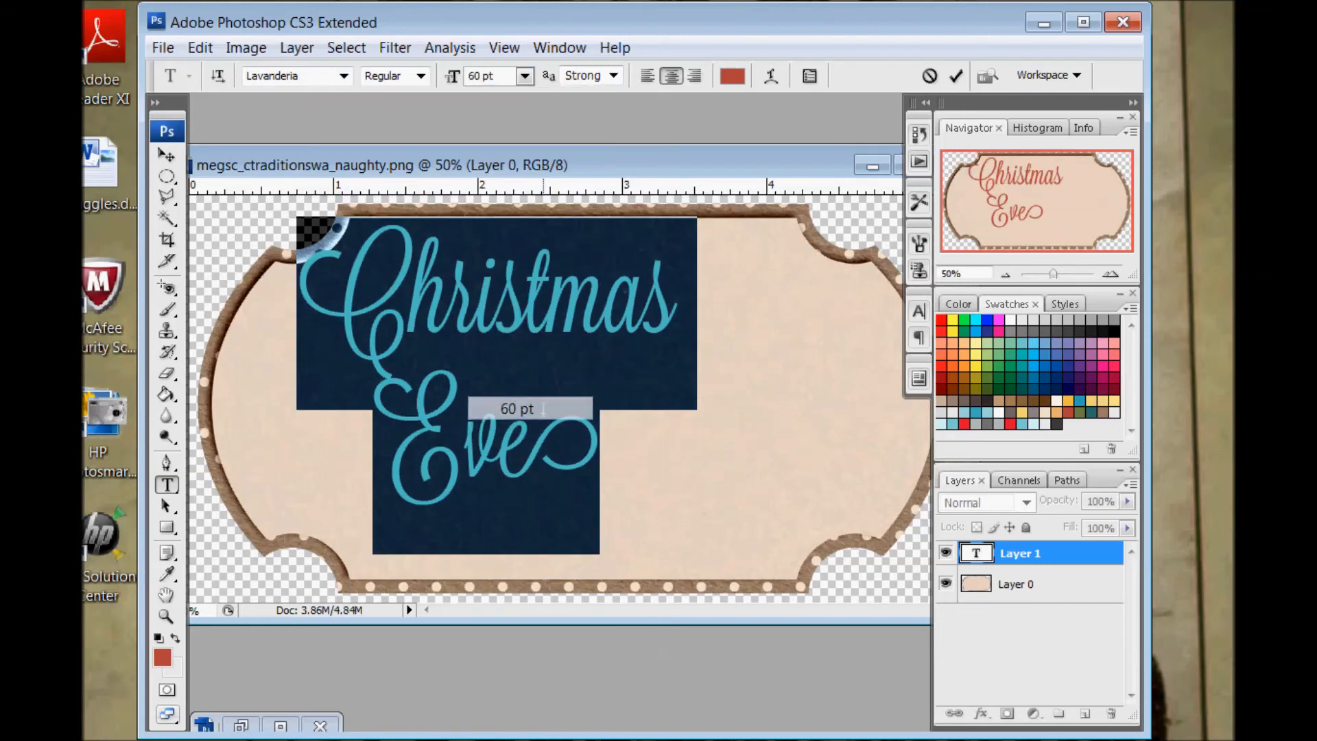
# Move the text toward the middle of the sign and indent the Eve line to end below the end of Christmas
pyautogui.moveTo(574, 306); pyautogui.dragTo(595, 321)
pyautogui.moveTo(500, 199); pyautogui.dragTo(553, 265)
pyautogui.click(472, 476)
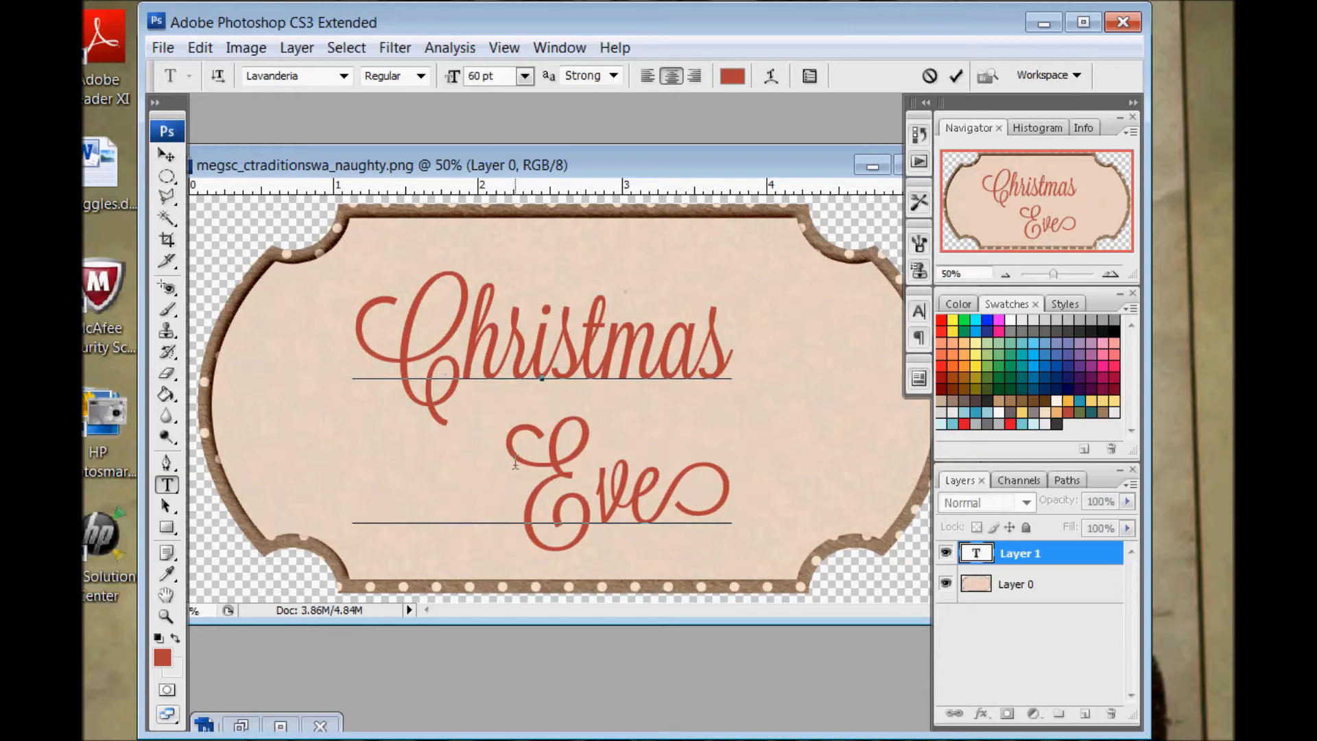
# Recolor the word Eve with the dark teal swatch
pyautogui.moveTo(511, 464); pyautogui.dragTo(741, 407)
pyautogui.click(747, 79)
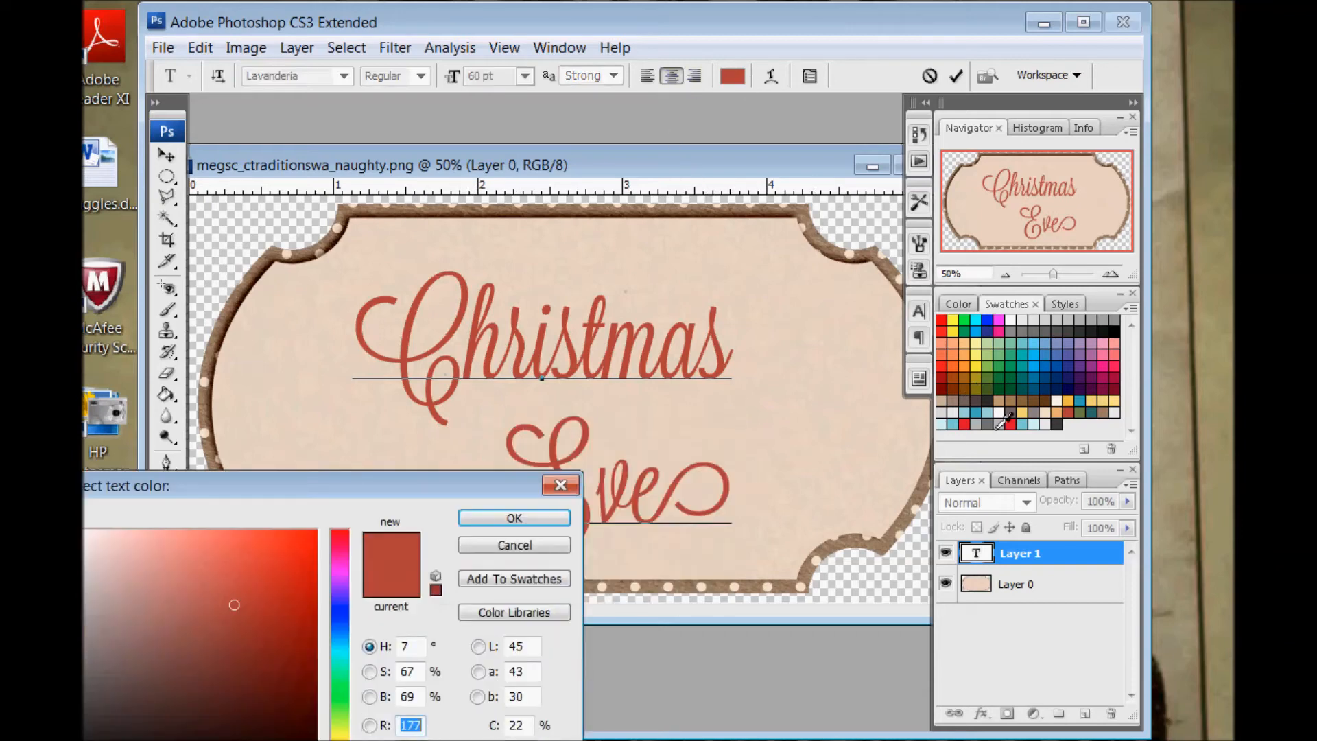
pyautogui.click(1085, 417)
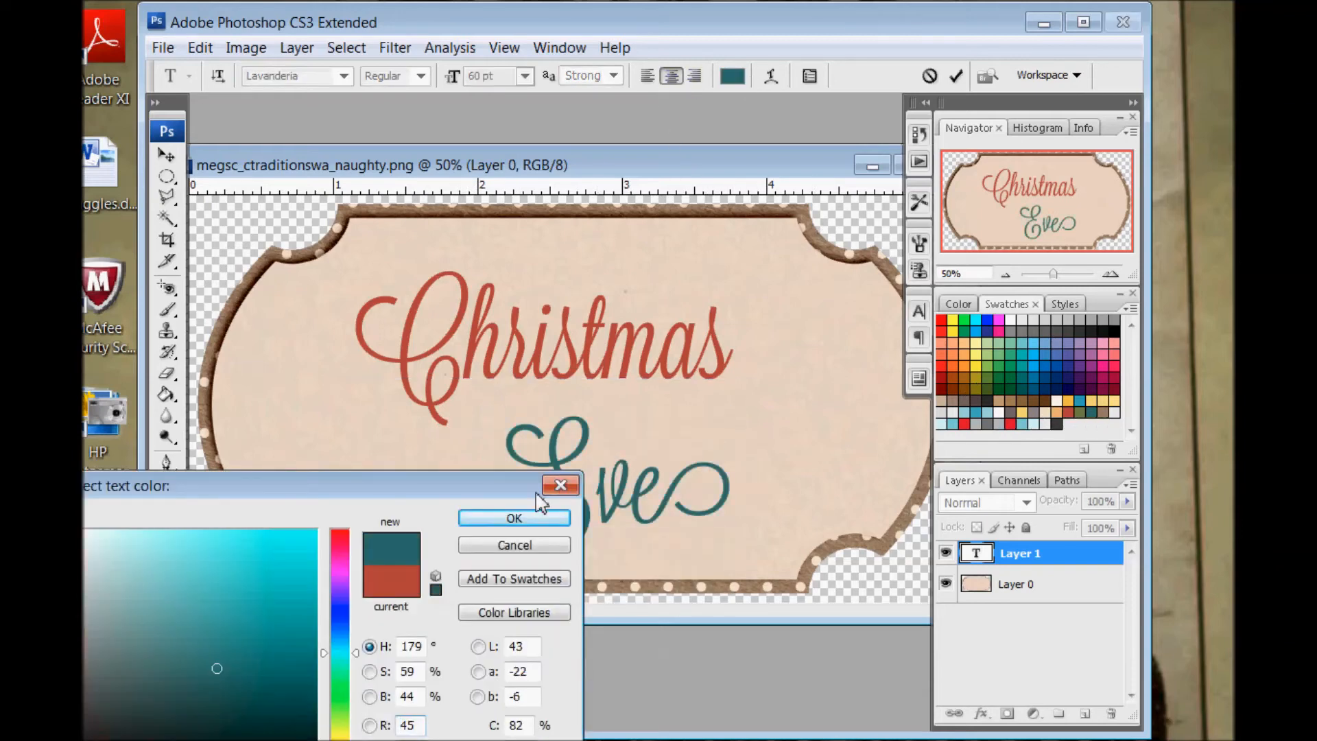
pyautogui.click(520, 523)
# Set the leading of both text lines to 50 pt and commit the text
pyautogui.moveTo(729, 511); pyautogui.dragTo(395, 323)
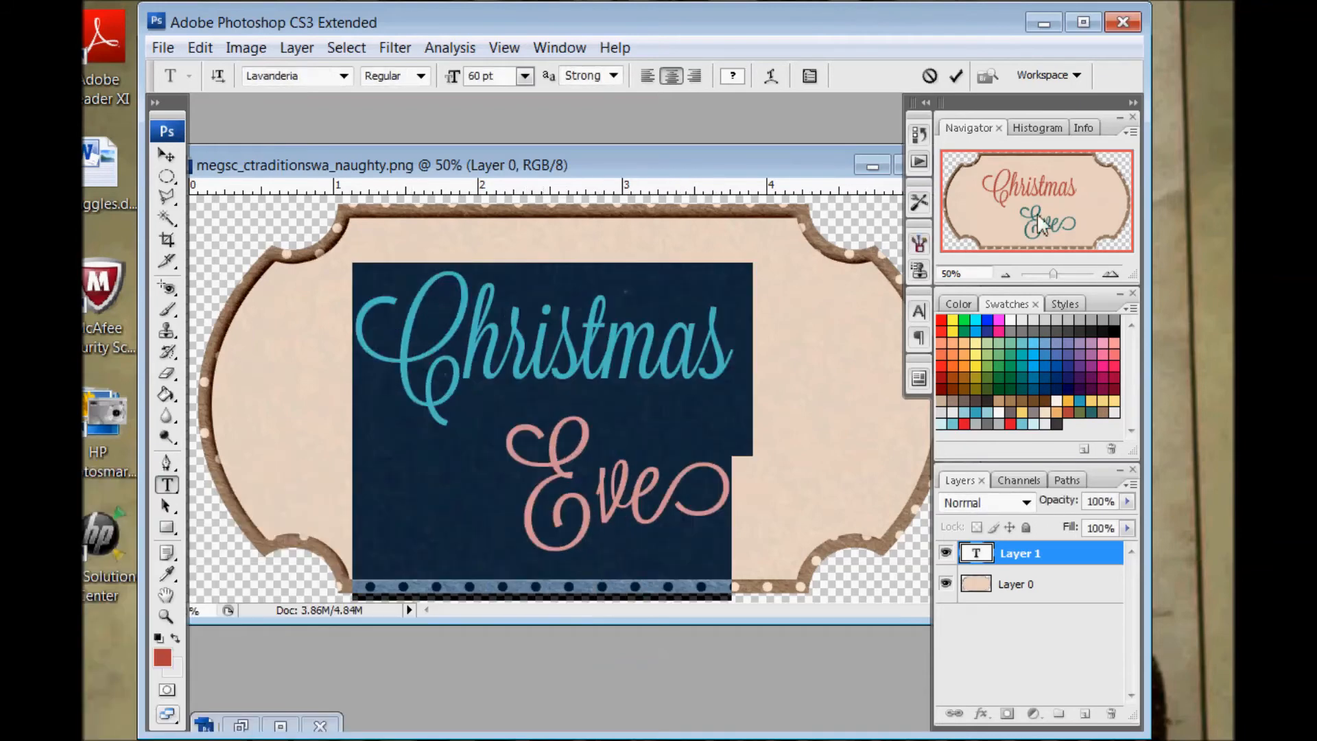
pyautogui.click(920, 312)
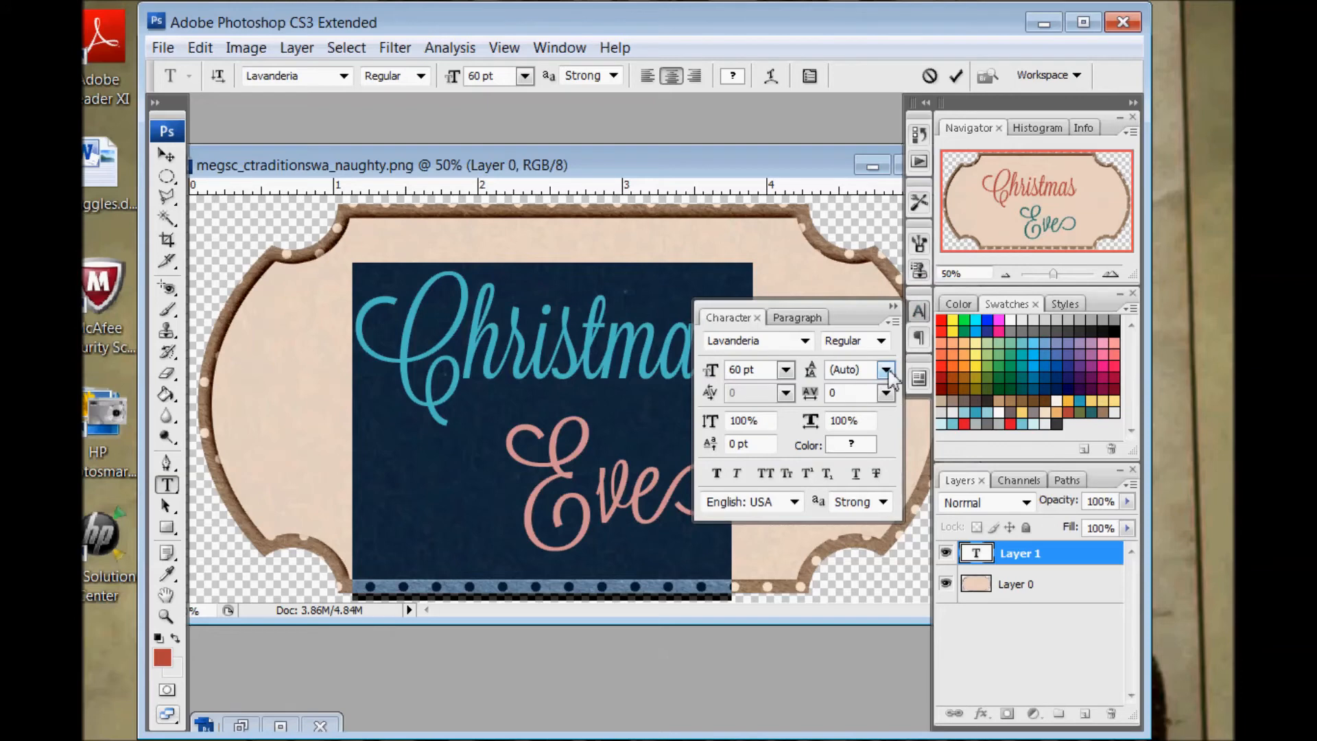
pyautogui.moveTo(885, 379); pyautogui.dragTo(792, 383)
pyautogui.write('50')
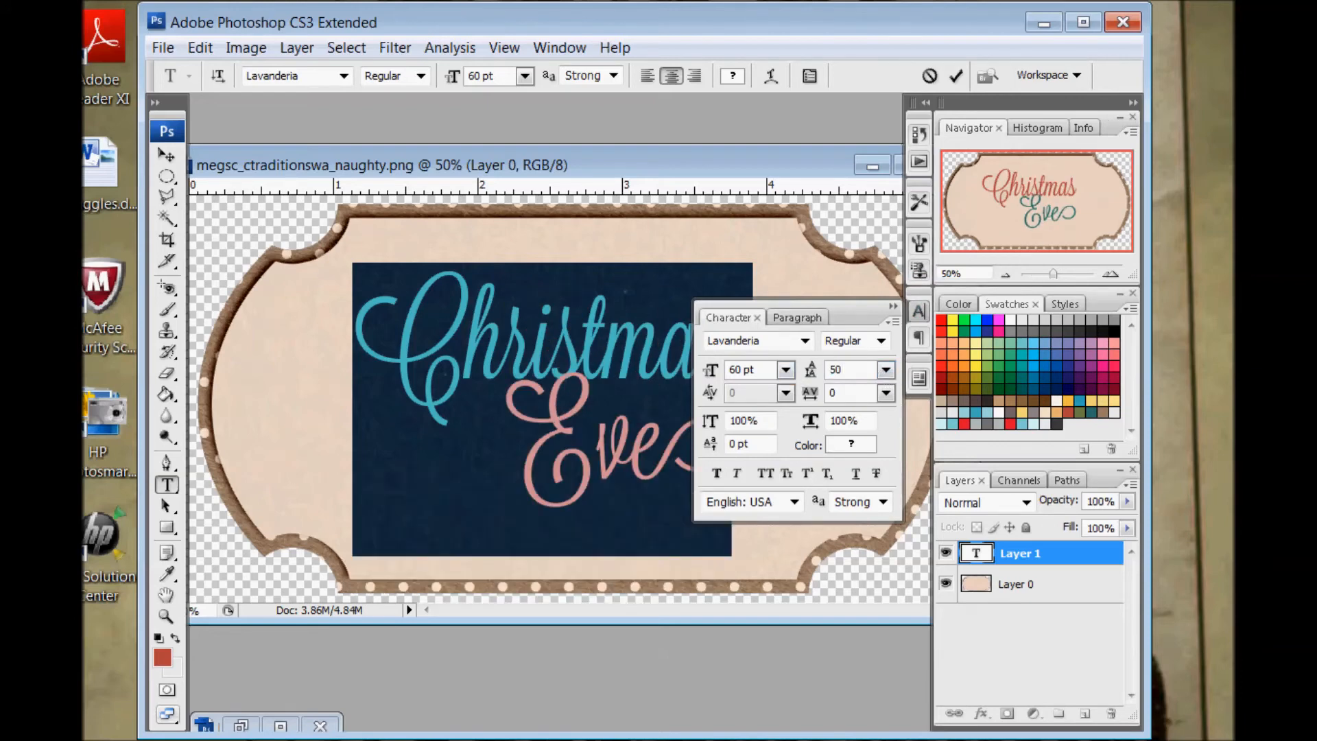
pyautogui.click(956, 75)
pyautogui.click(919, 312)
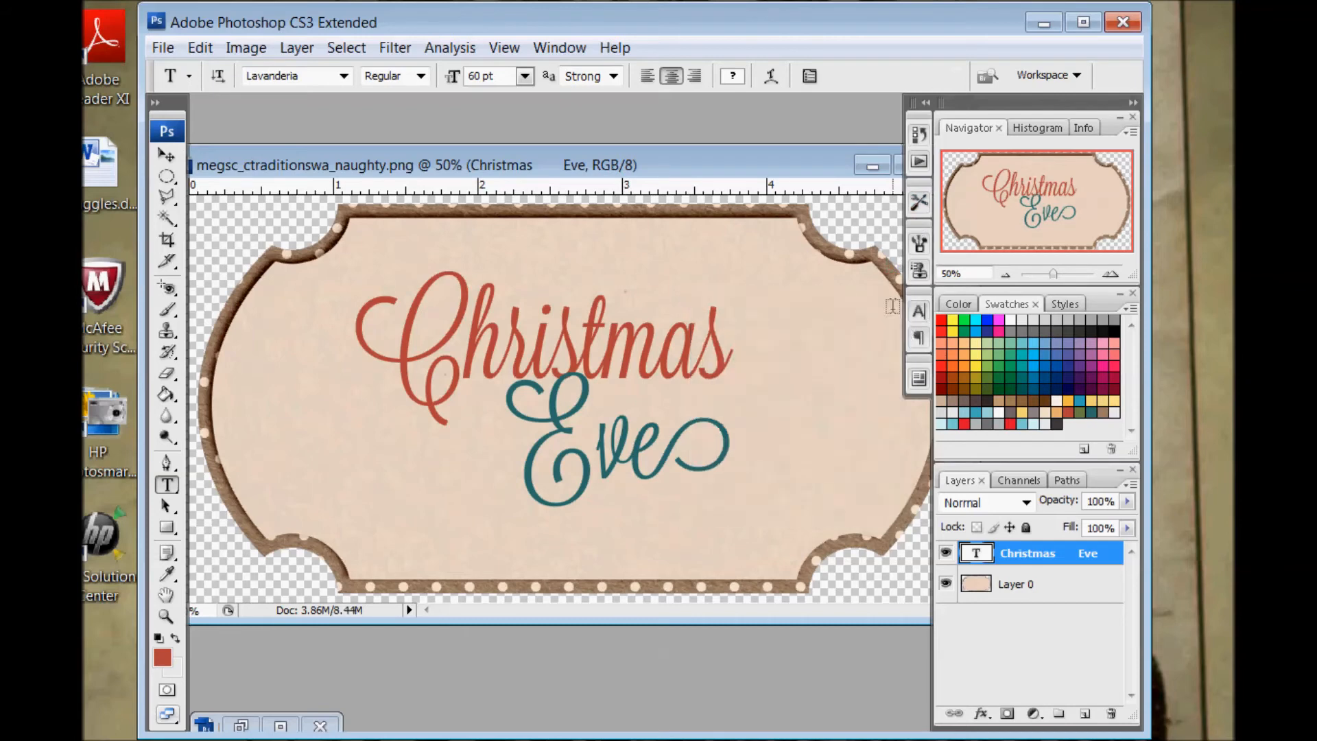
# Enlarge the whole Christmas Eve text to 70 pt and commit the edit
pyautogui.moveTo(468, 357); pyautogui.dragTo(442, 354)
pyautogui.hotkey('ctrl', 'a')
pyautogui.click(494, 76)
pyautogui.write('70')
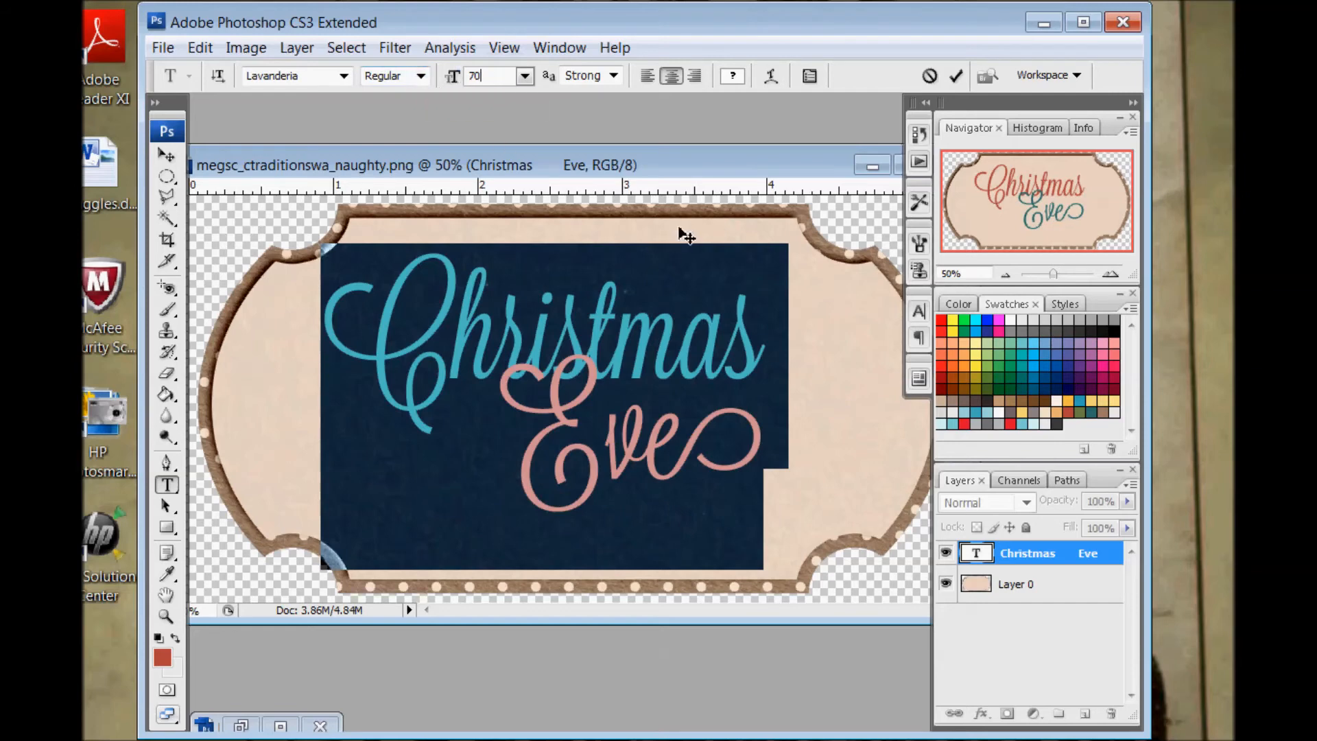
pyautogui.press('Return')
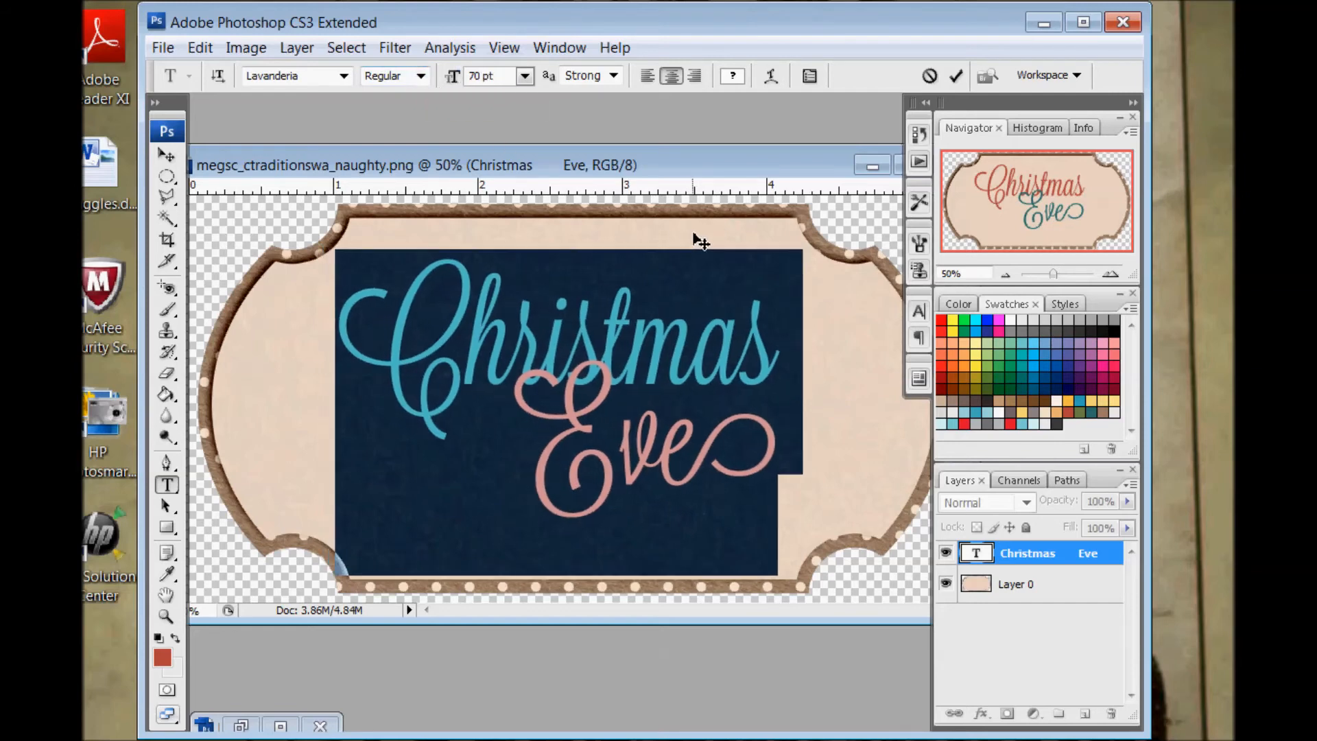
pyautogui.click(955, 75)
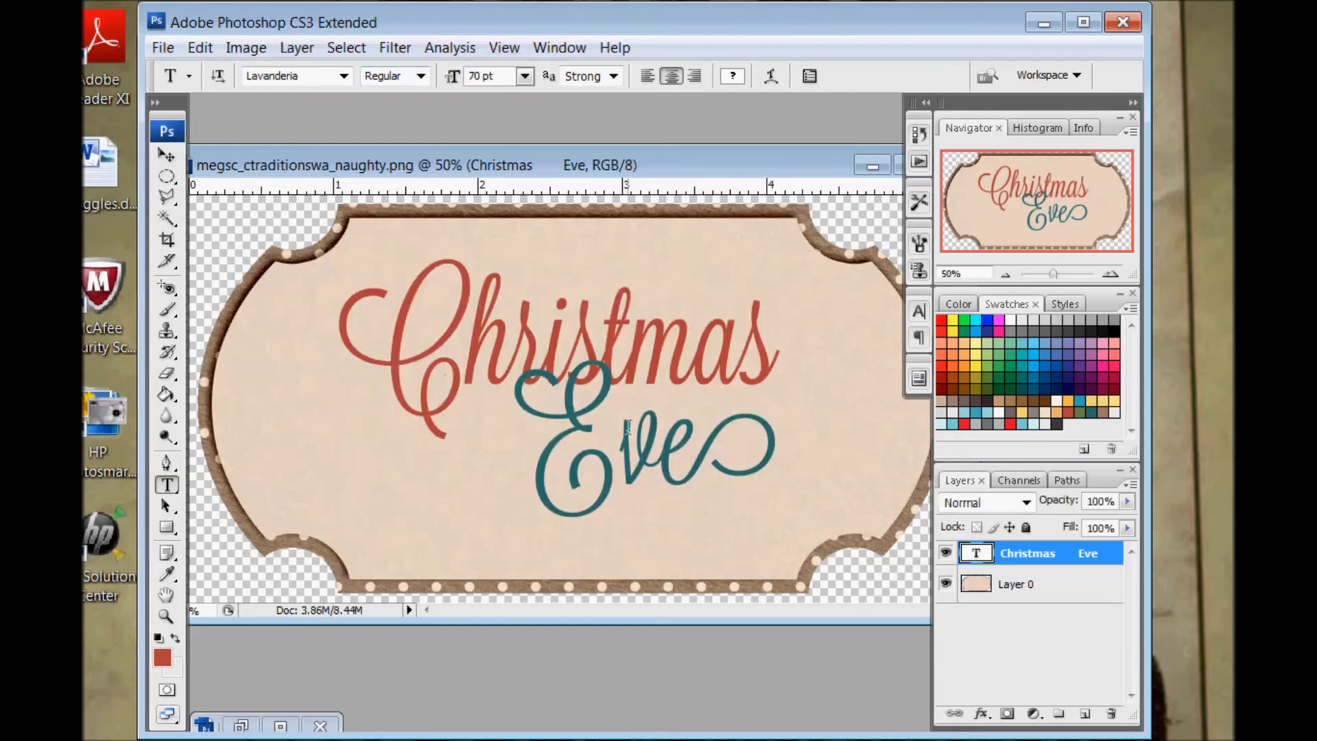
# Duplicate the sign background layer and move the copy above the Christmas Eve text layer
pyautogui.click(1021, 587)
pyautogui.rightClick(1019, 588)
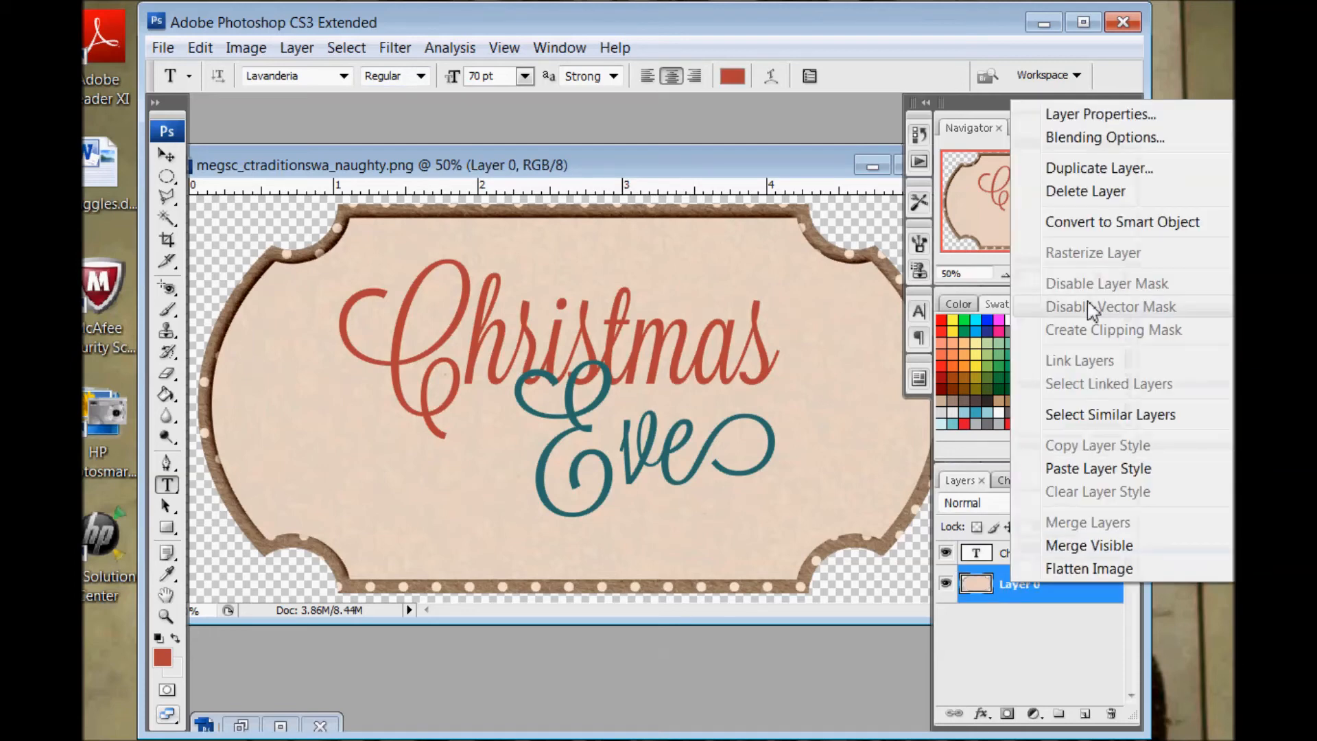
pyautogui.click(1076, 167)
pyautogui.click(874, 189)
pyautogui.moveTo(1042, 587); pyautogui.dragTo(1006, 538)
# Desaturate the background copy to turn it gray
pyautogui.click(243, 48)
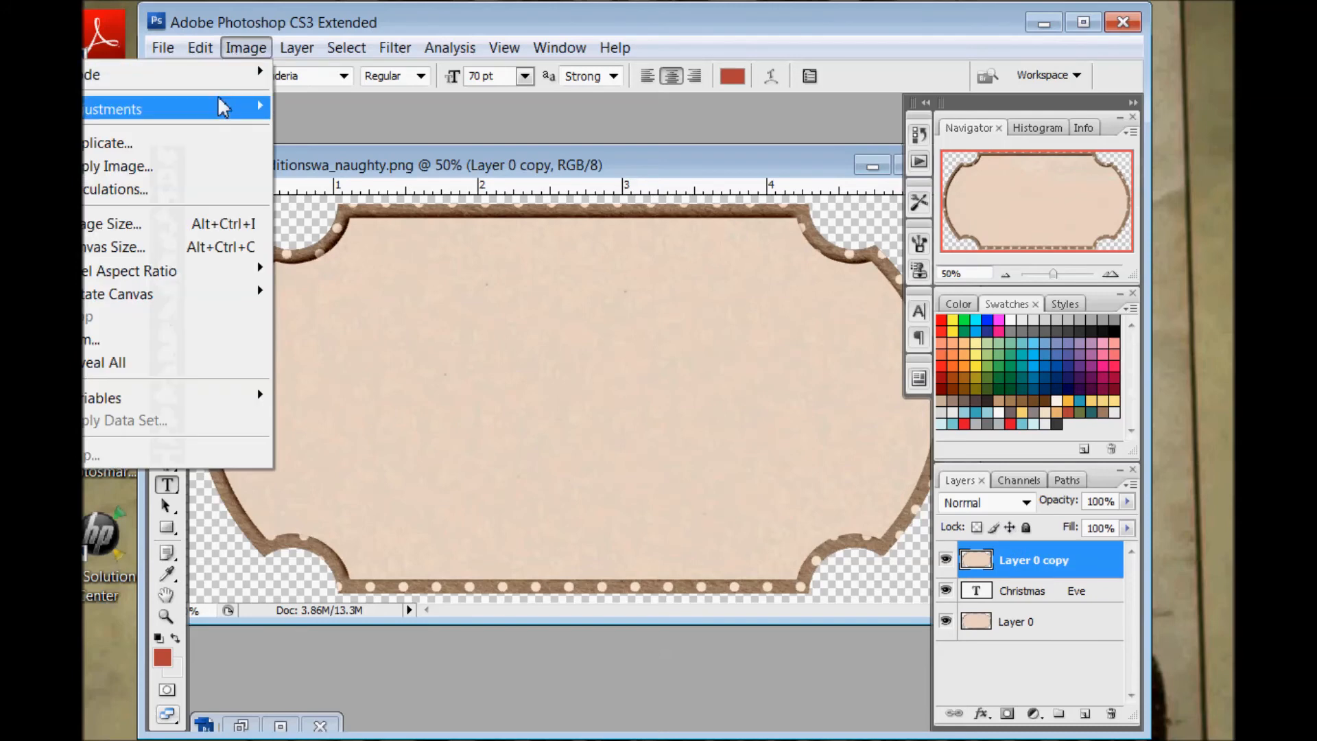
pyautogui.moveTo(227, 108)
pyautogui.click(338, 328)
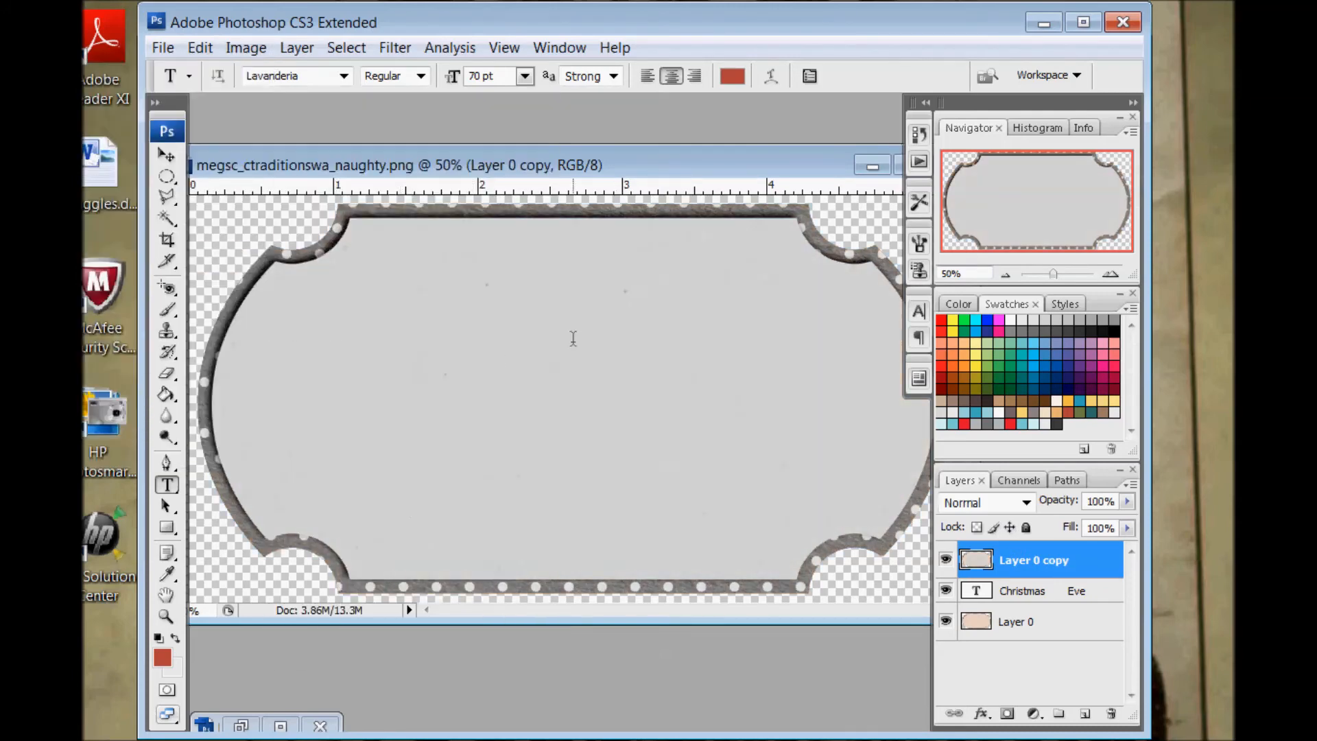
# Darken the gray background copy with Levels by setting the midtone input level to 0.28
pyautogui.click(241, 50)
pyautogui.moveTo(233, 109)
pyautogui.click(295, 112)
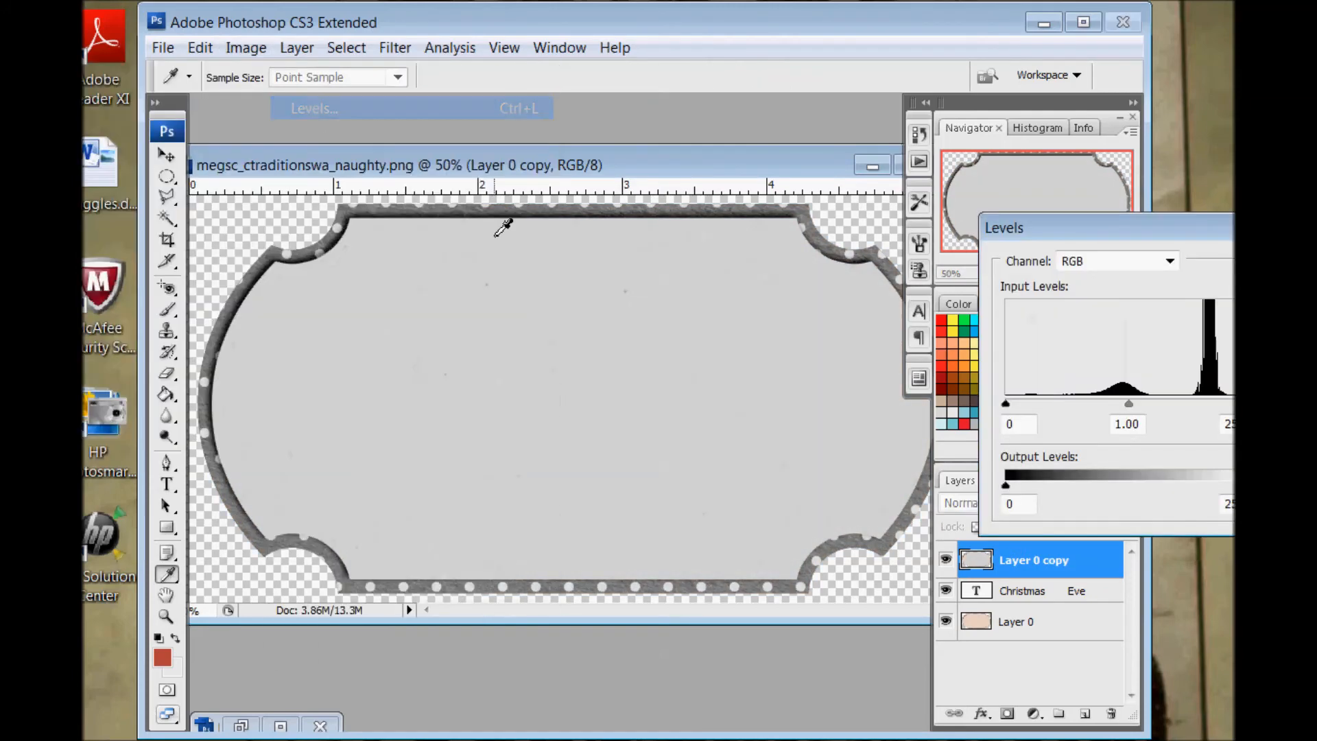
pyautogui.moveTo(1171, 235); pyautogui.dragTo(1003, 232)
pyautogui.doubleClick(955, 421)
pyautogui.moveTo(959, 410); pyautogui.dragTo(1038, 412)
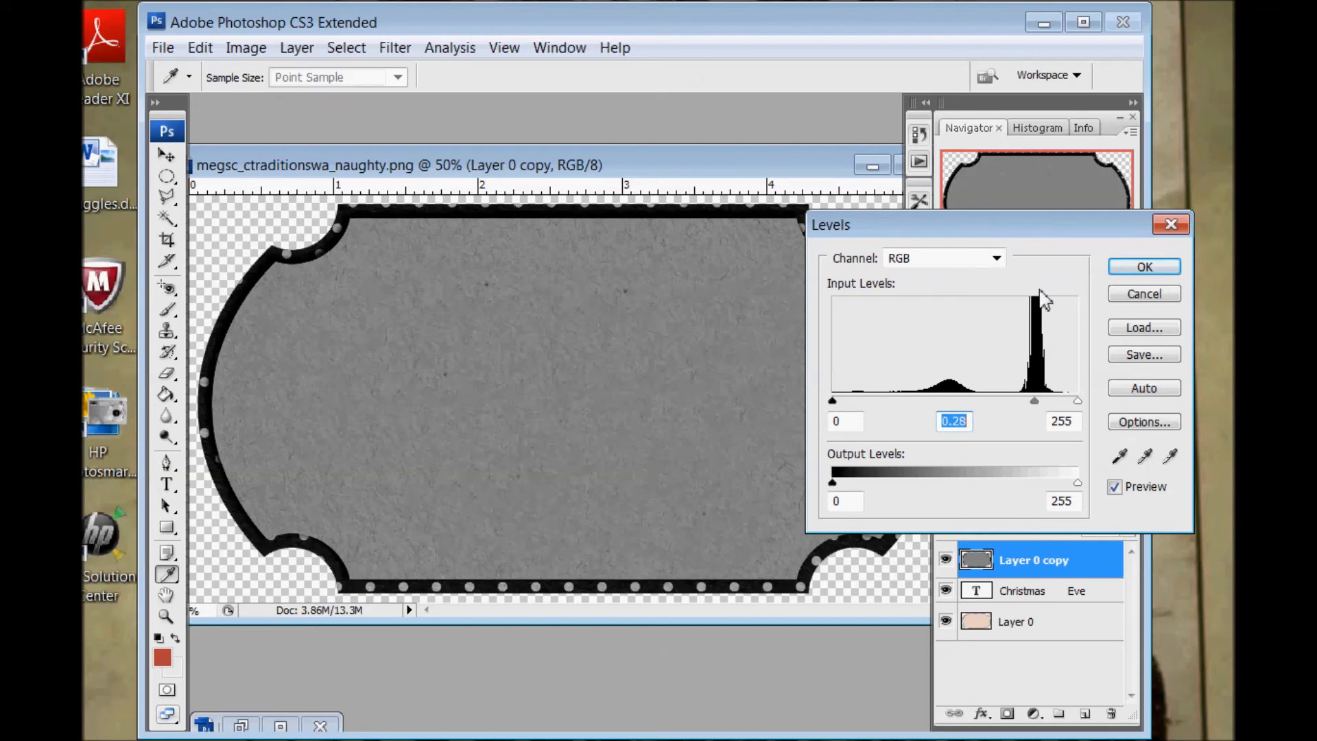
pyautogui.click(1130, 272)
pyautogui.press('t')
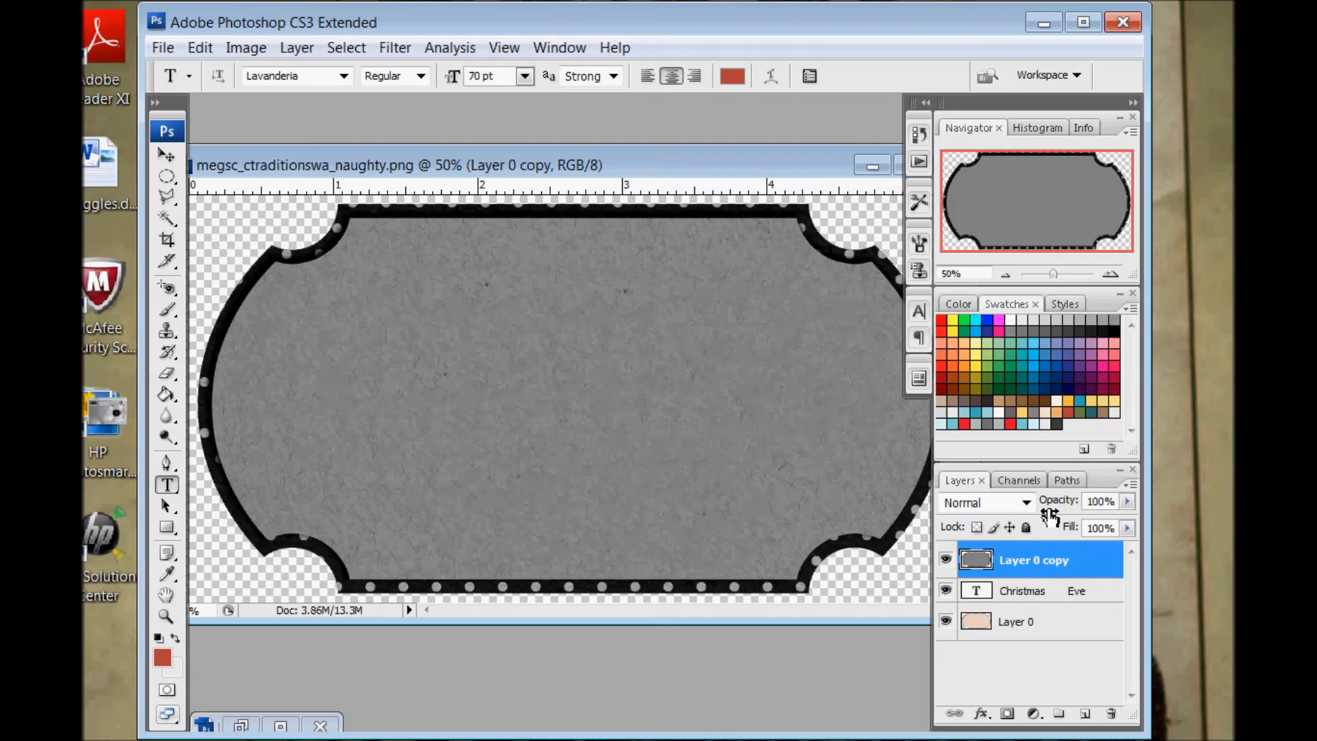
# Clip the gray texture layer to the Christmas Eve text, set its blend mode to Overlay and compare with it hidden and shown
pyautogui.rightClick(1046, 564)
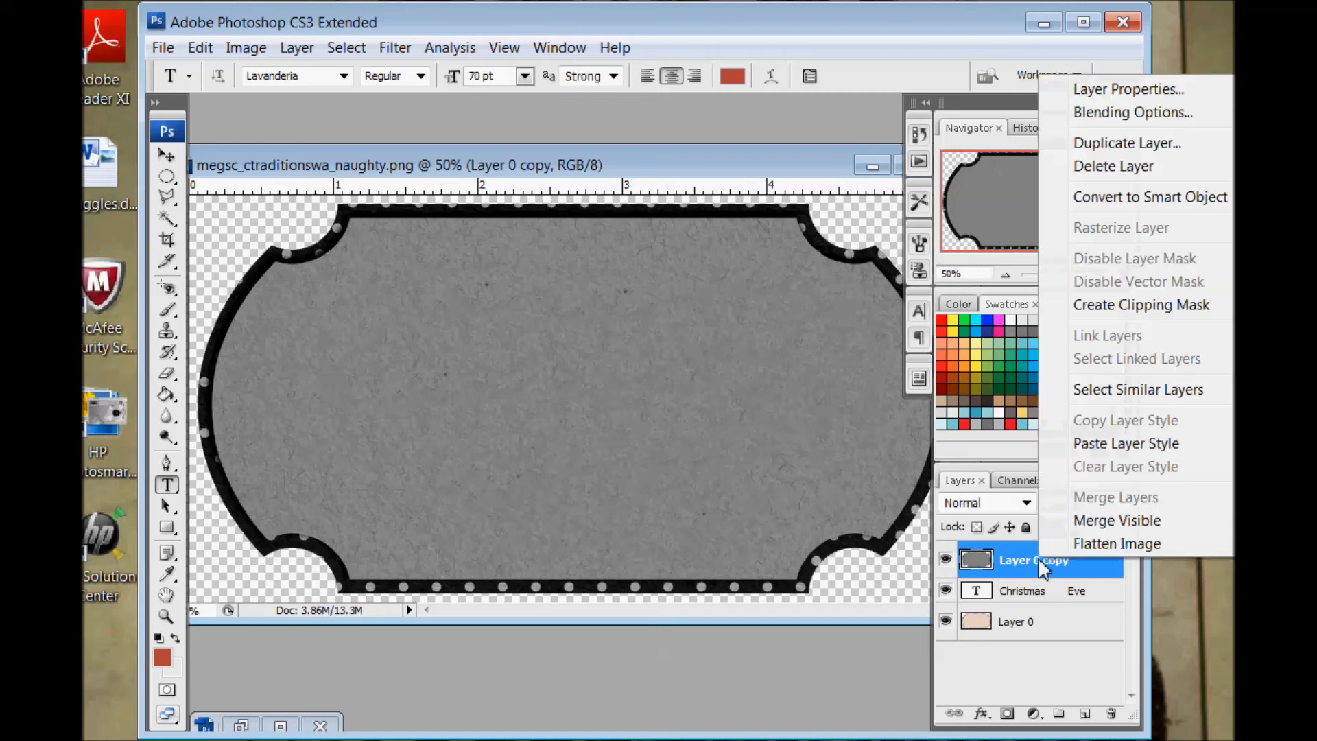
pyautogui.click(1150, 311)
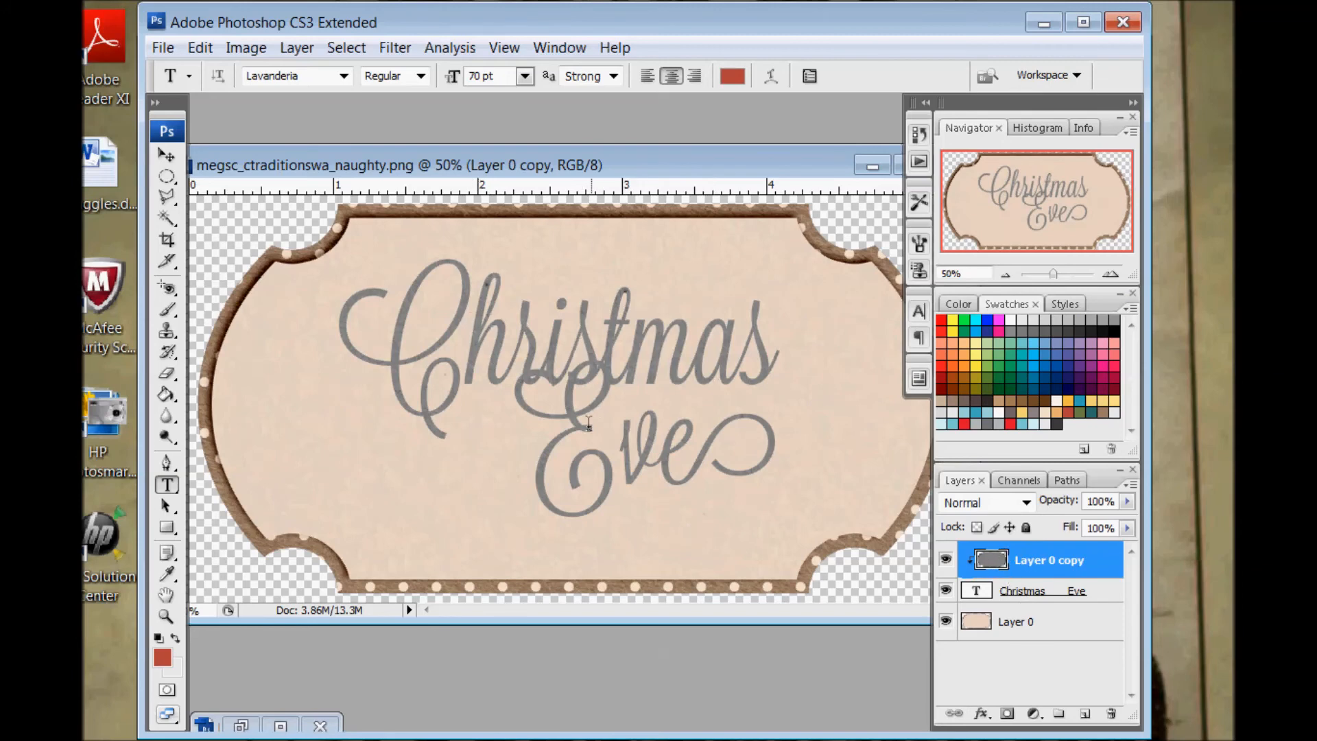
pyautogui.click(1025, 505)
pyautogui.click(971, 213)
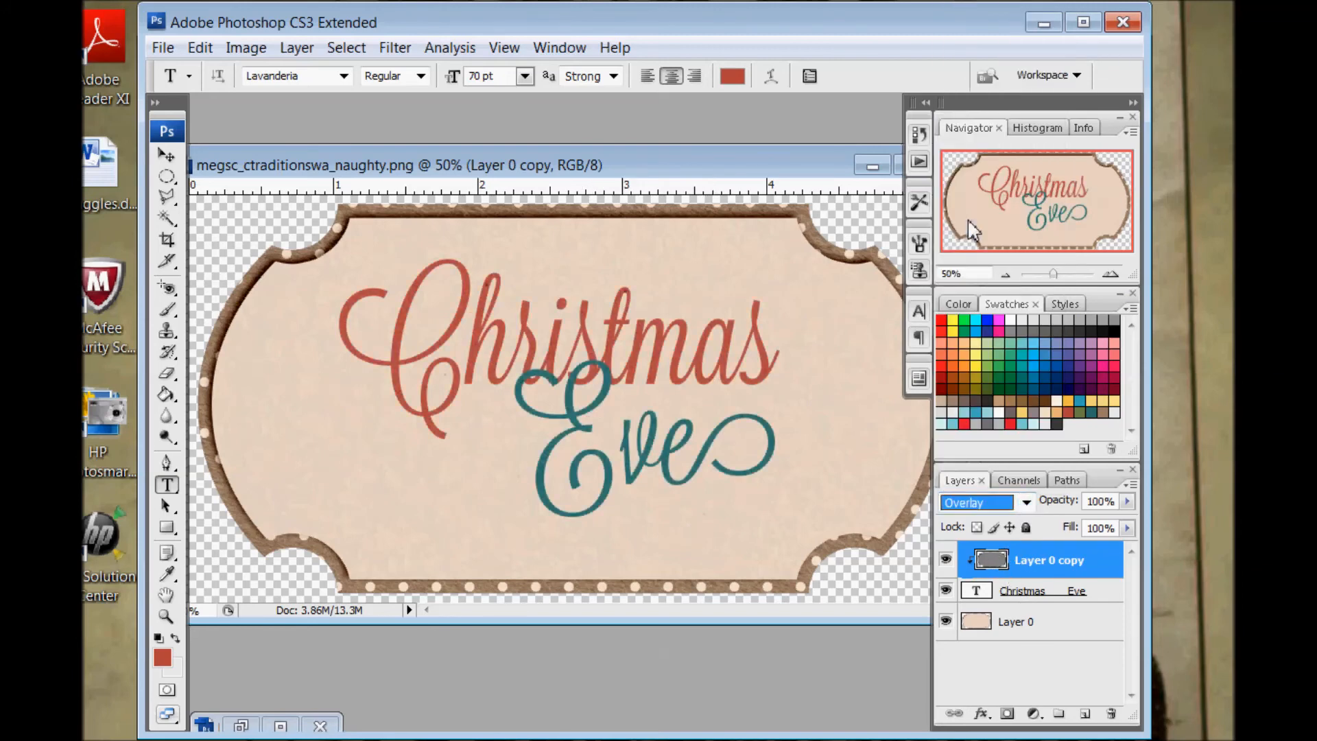
pyautogui.click(954, 560)
pyautogui.click(954, 560)
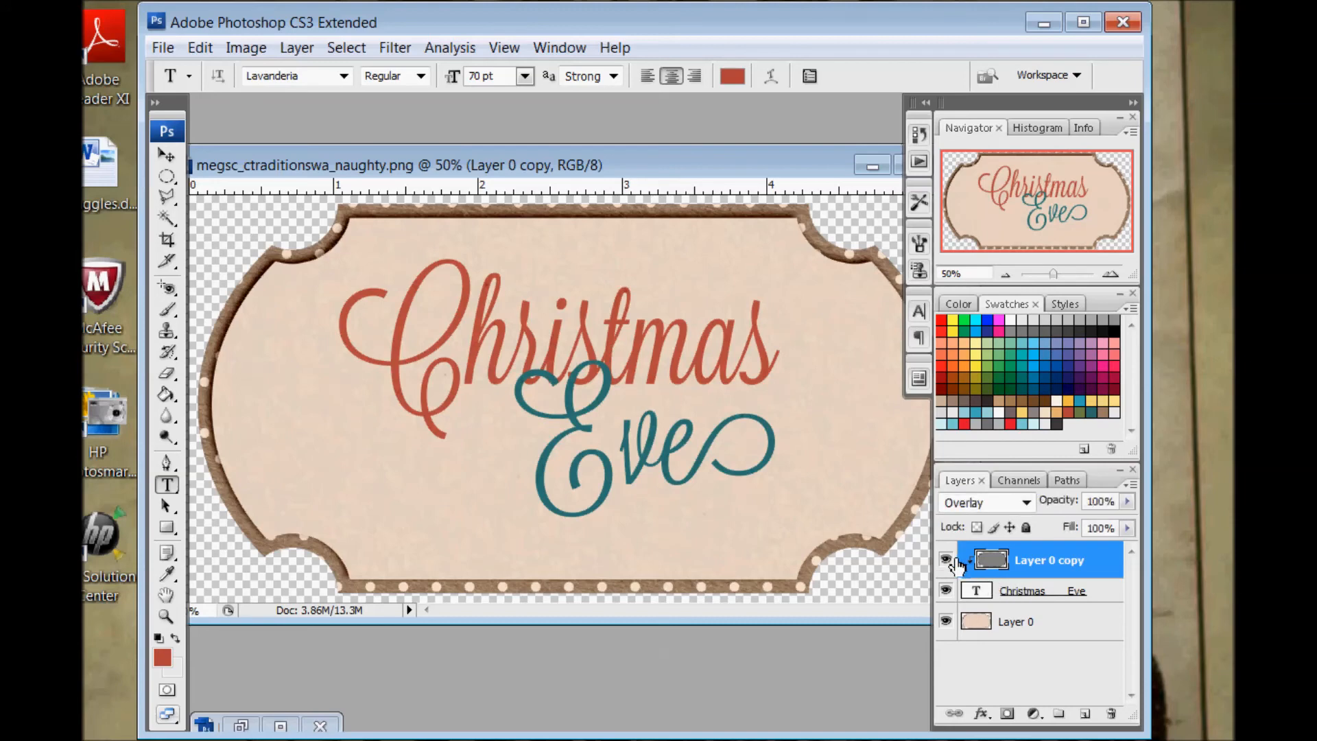
# Duplicate the clipped Overlay texture layer as Layer 0 copy 2
pyautogui.rightClick(1004, 564)
pyautogui.click(1094, 138)
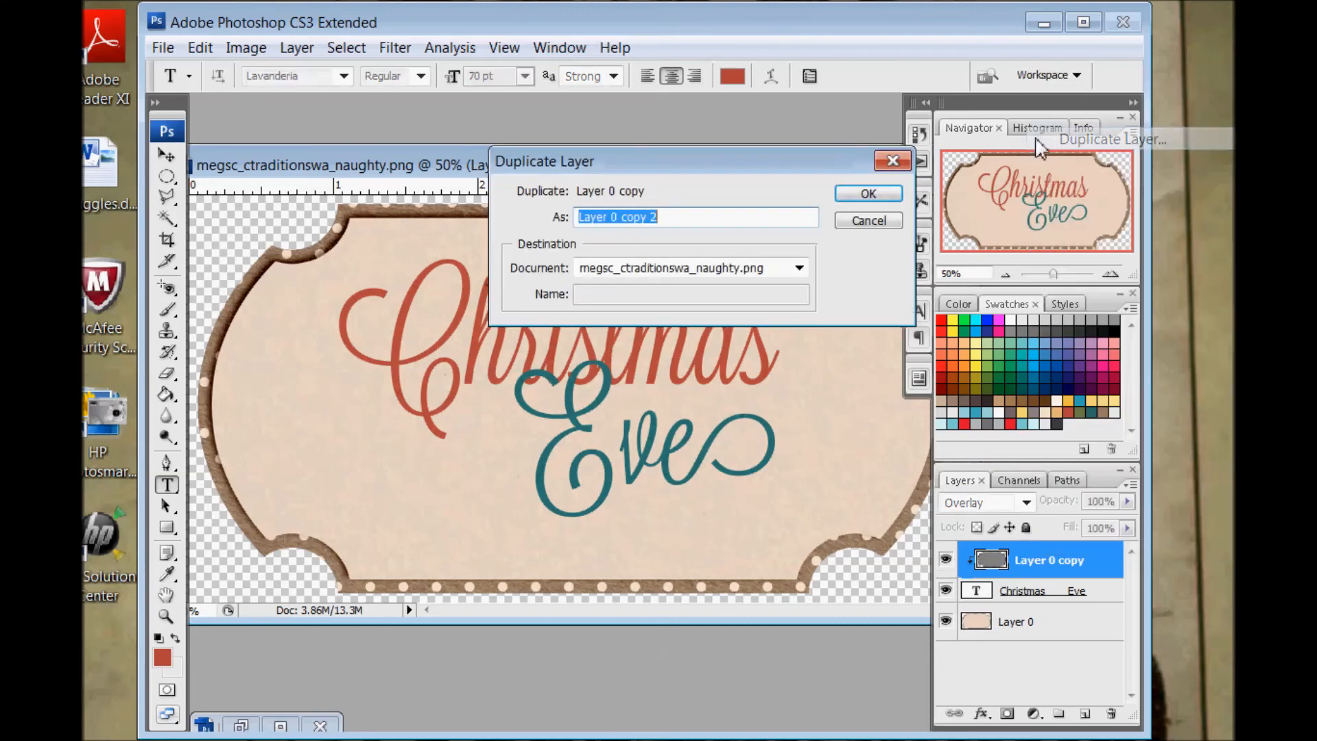
pyautogui.click(868, 196)
# Set the lower texture layer, Layer 0 copy, to Linear Light blending with 51% opacity
pyautogui.click(1031, 595)
pyautogui.click(1023, 503)
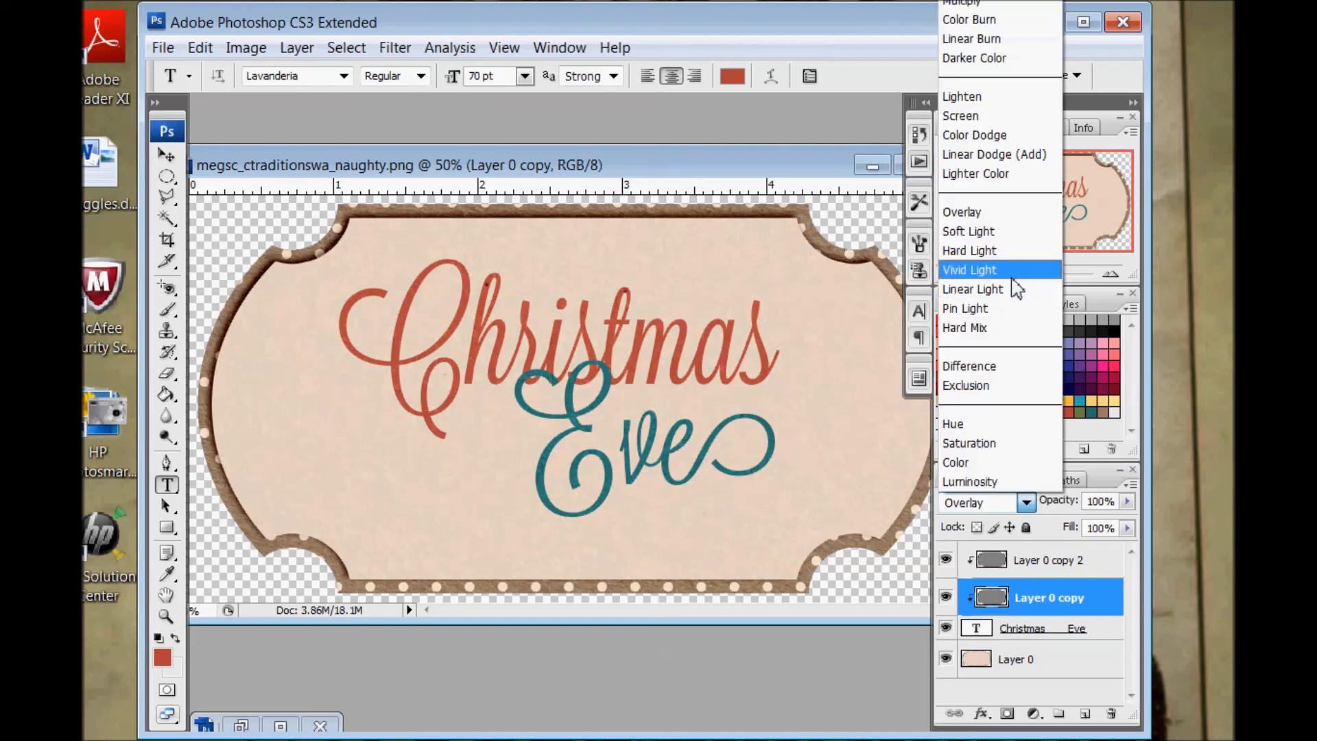
pyautogui.click(973, 289)
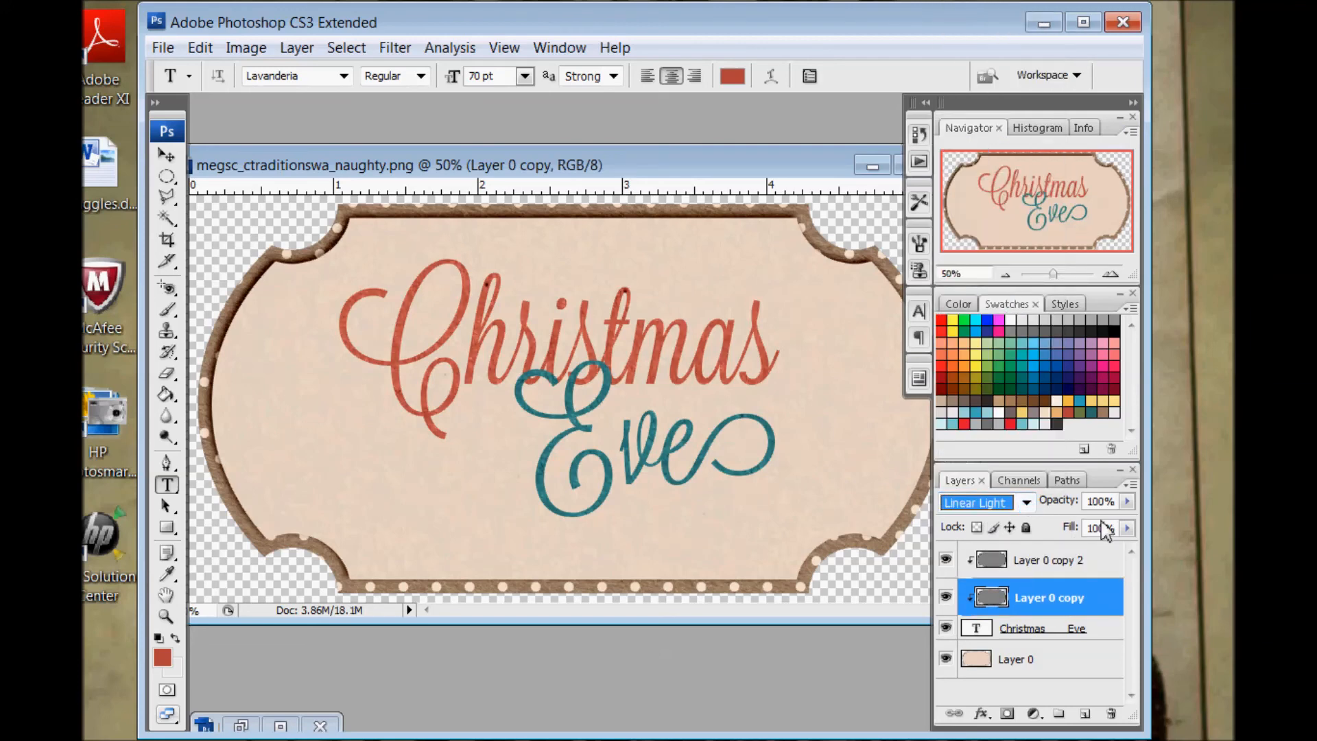
pyautogui.click(1128, 502)
pyautogui.moveTo(1126, 519); pyautogui.dragTo(1090, 528)
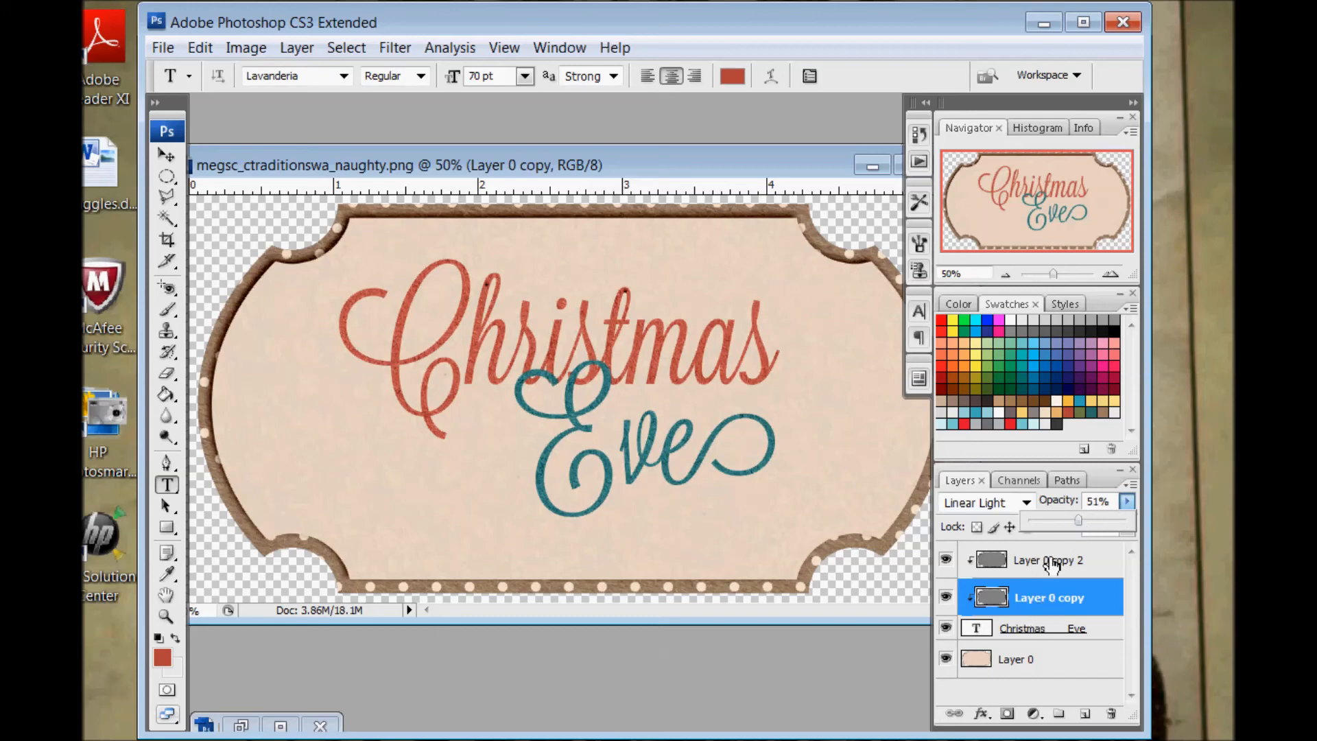
pyautogui.click(1049, 597)
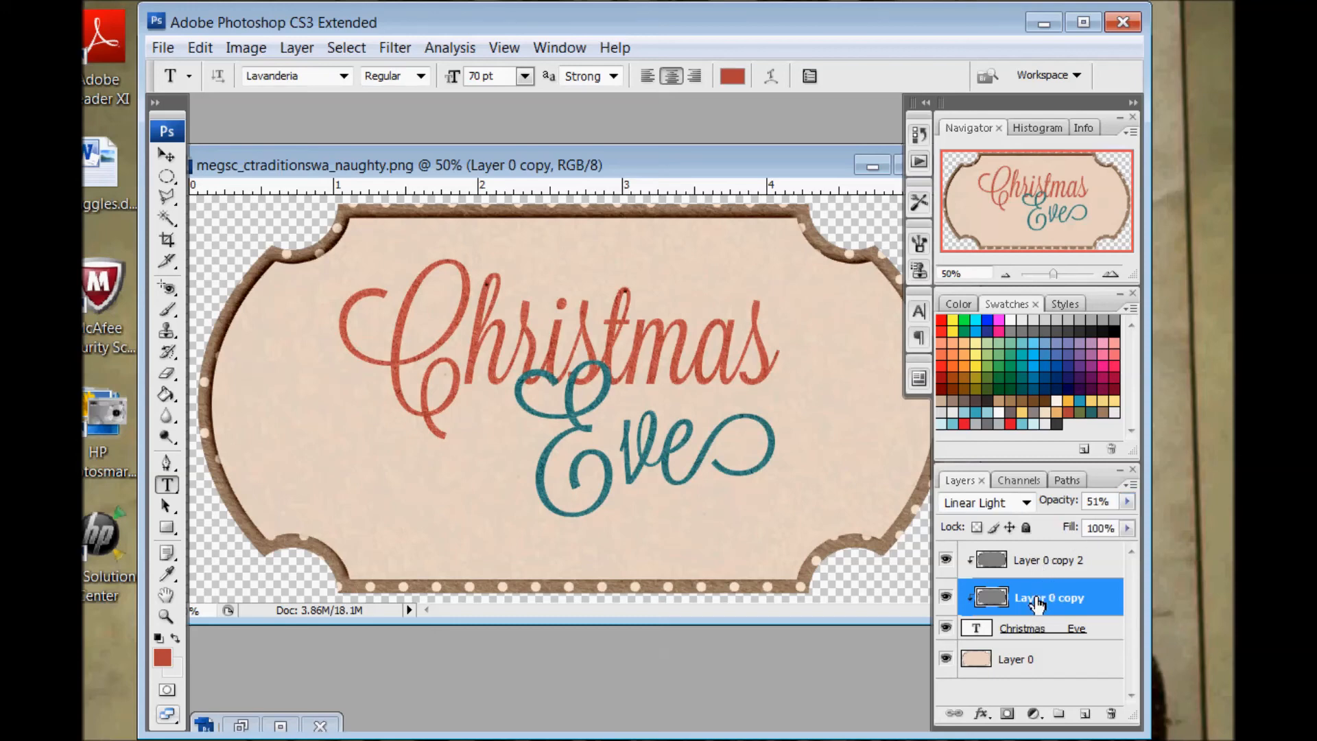